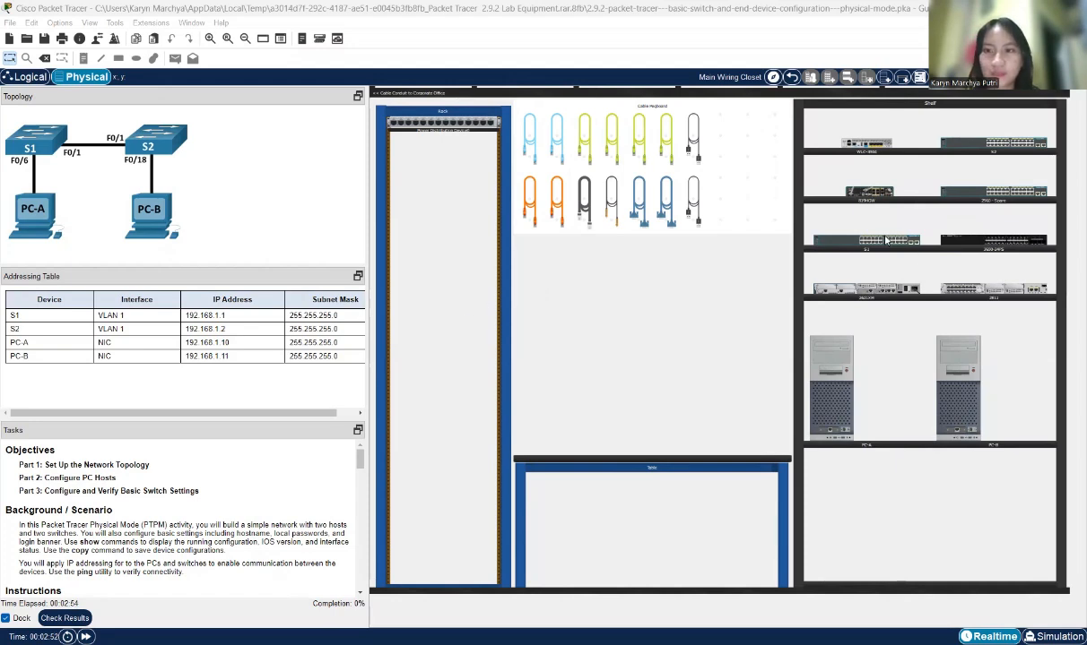
Read the Part 1 instructions and mount switches S1 and S2 from the shelf in the rack
scroll(256, 525, "down", 1)
scroll(256, 525, "up", 1)
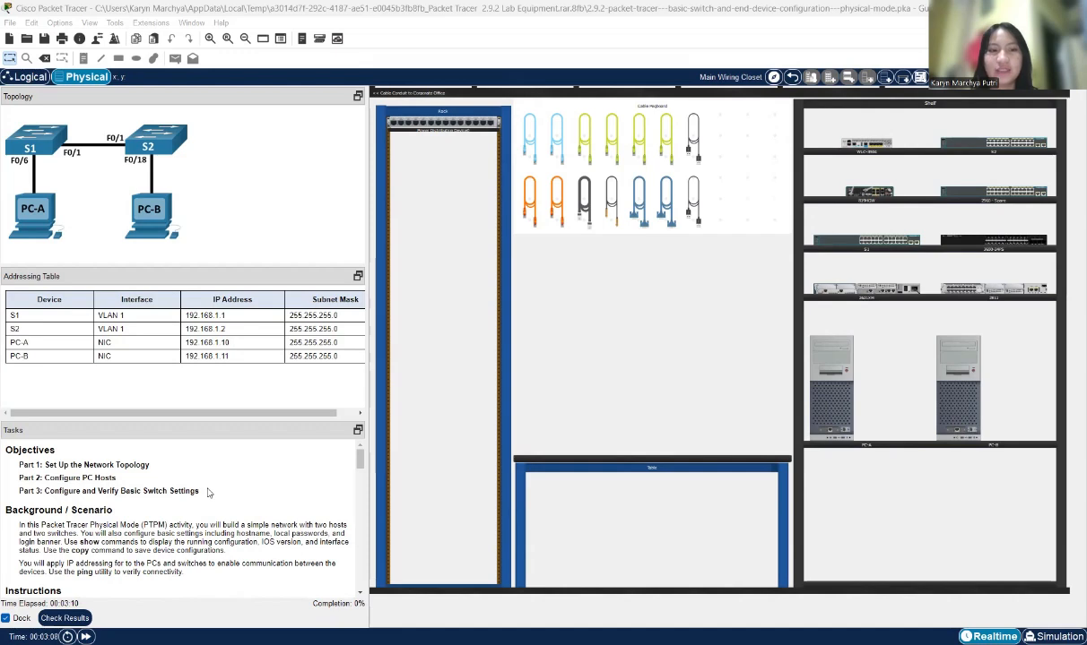
scroll(275, 510, "down", 5)
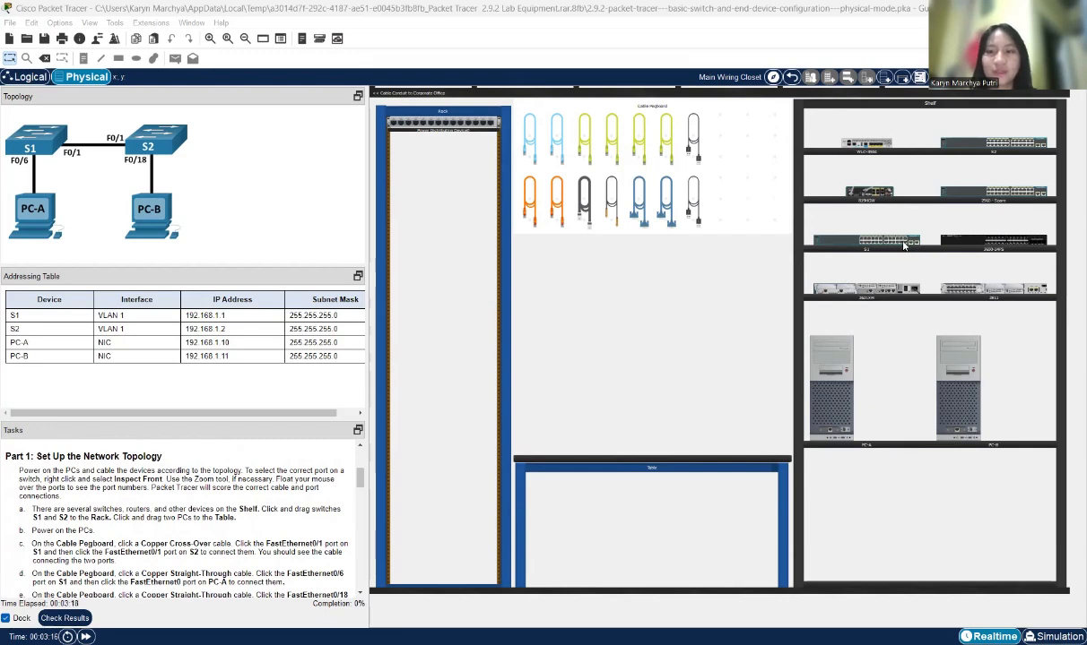
left_click_drag(904, 246, 481, 210)
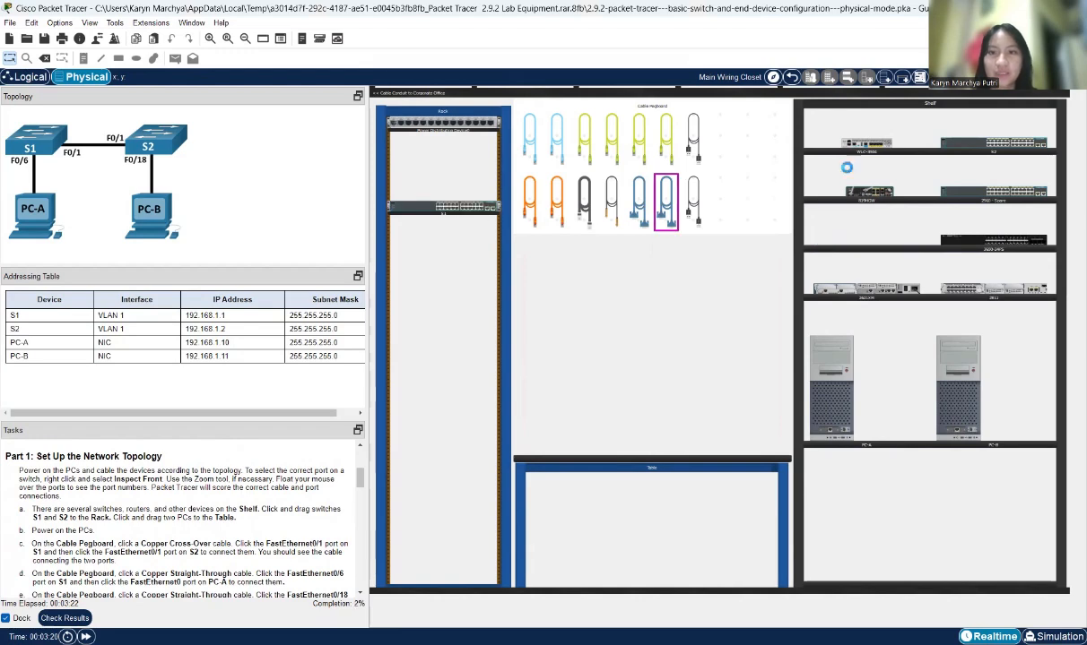
left_click_drag(998, 146, 451, 276)
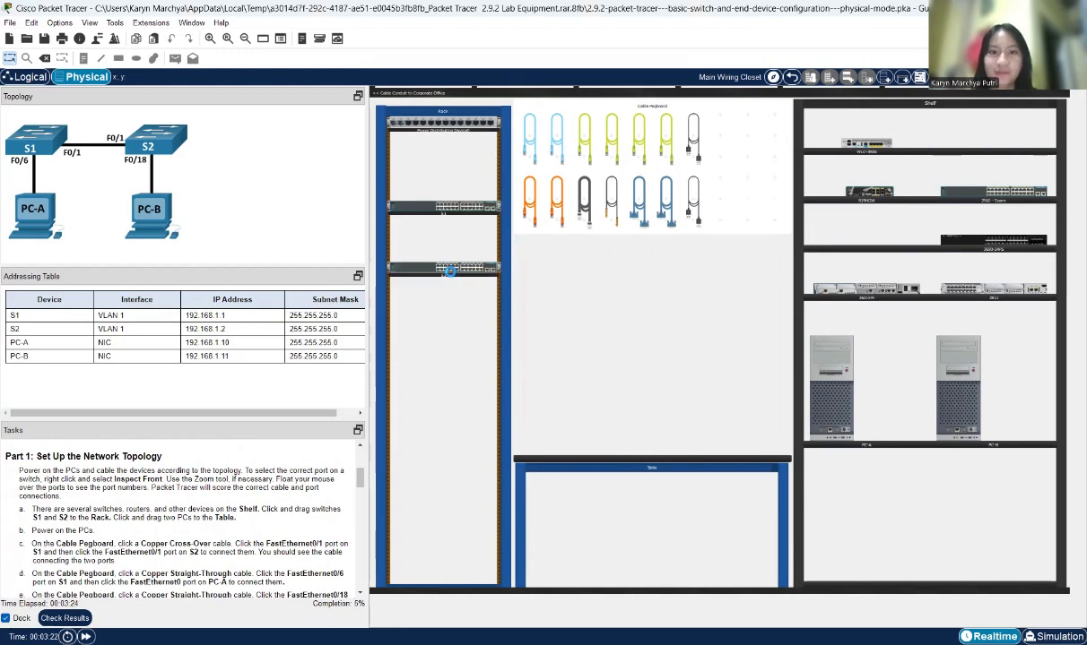
Place PC-A and PC-B from the shelf on the table and power on both computers
left_click_drag(830, 369, 610, 402)
left_click_drag(967, 413, 697, 428)
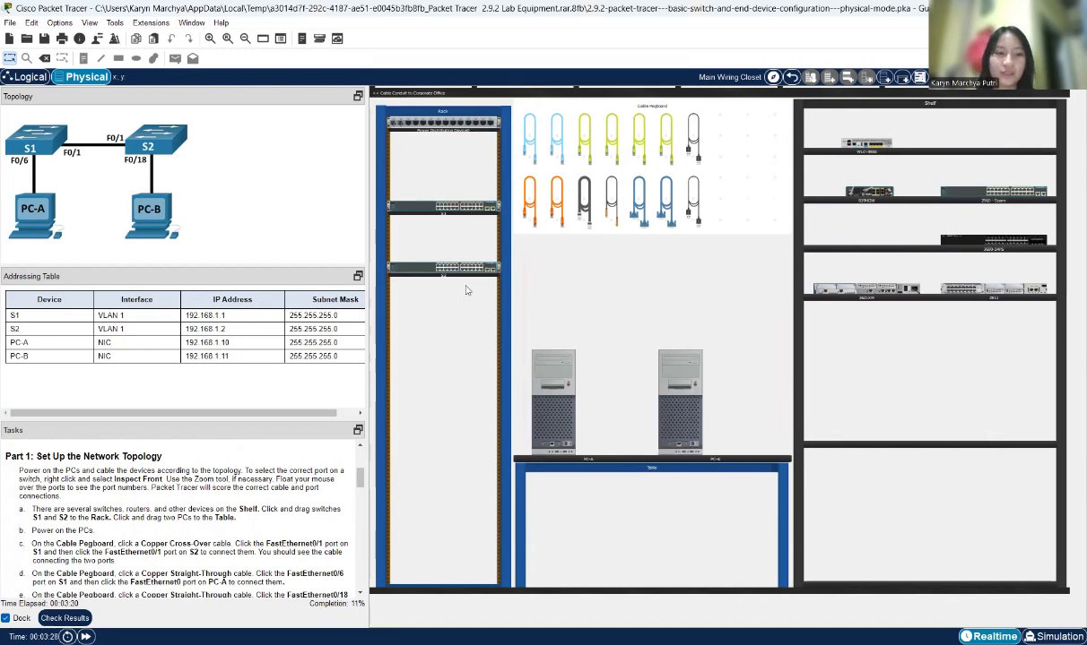
left_click(566, 387)
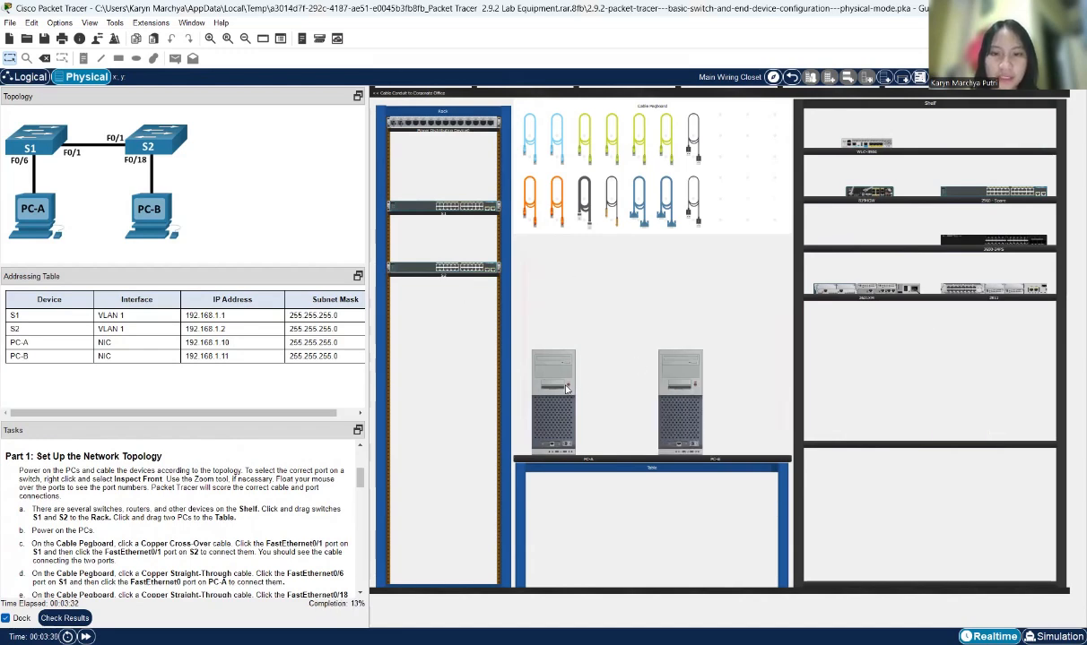
left_click(694, 386)
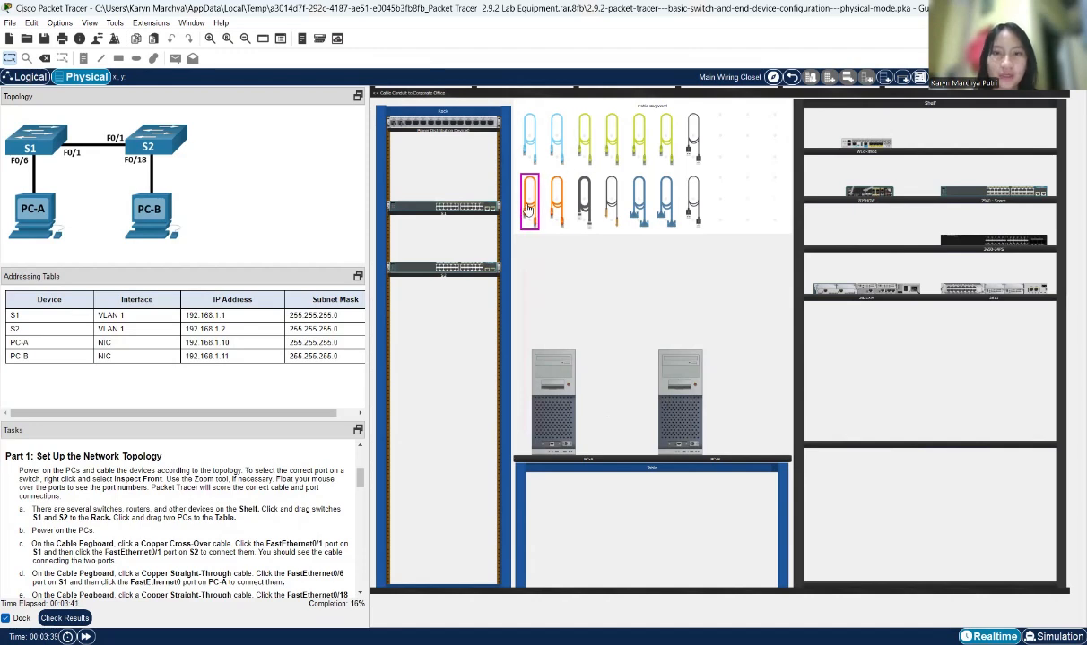
Connect FastEthernet0/1 on S1 to FastEthernet0/1 on S2 with a copper cross-over cable
left_click(528, 210)
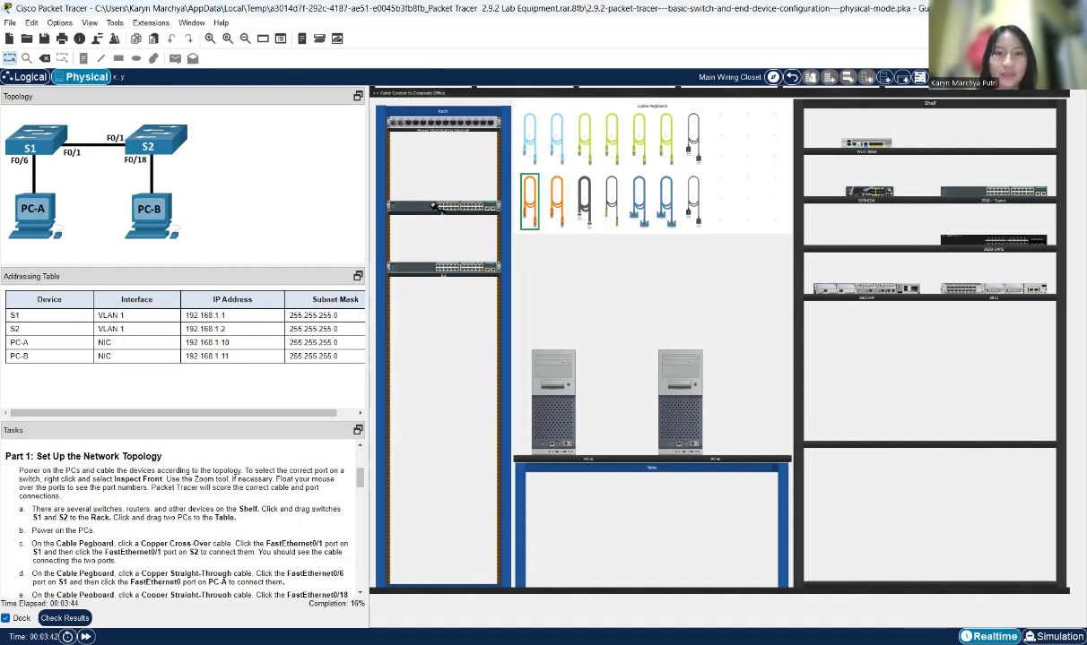
left_click(431, 208)
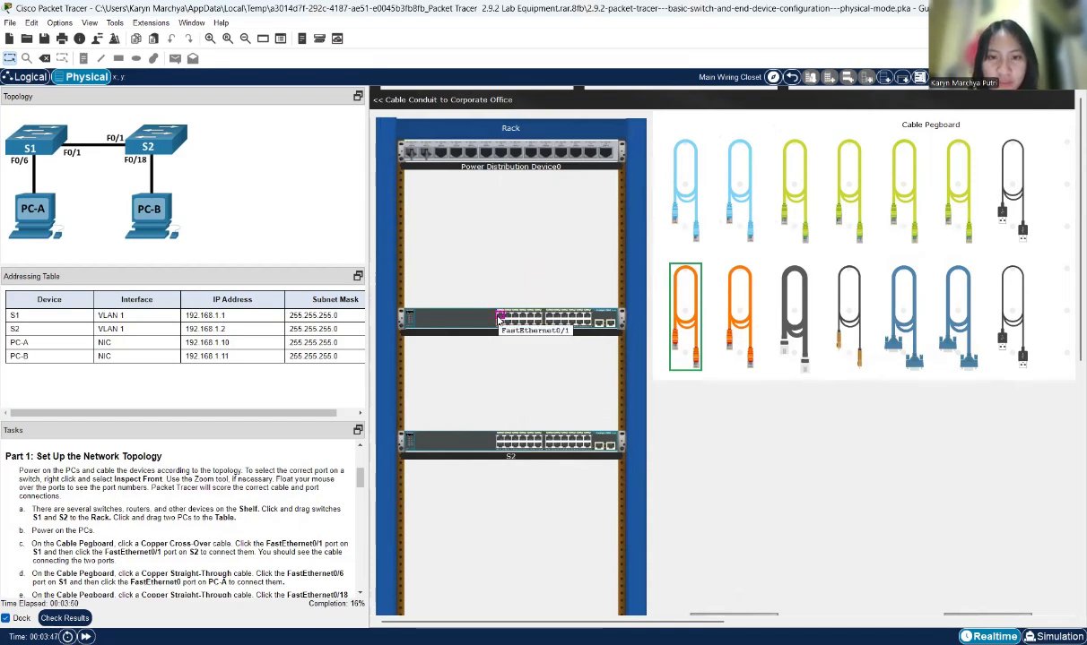
left_click(499, 320)
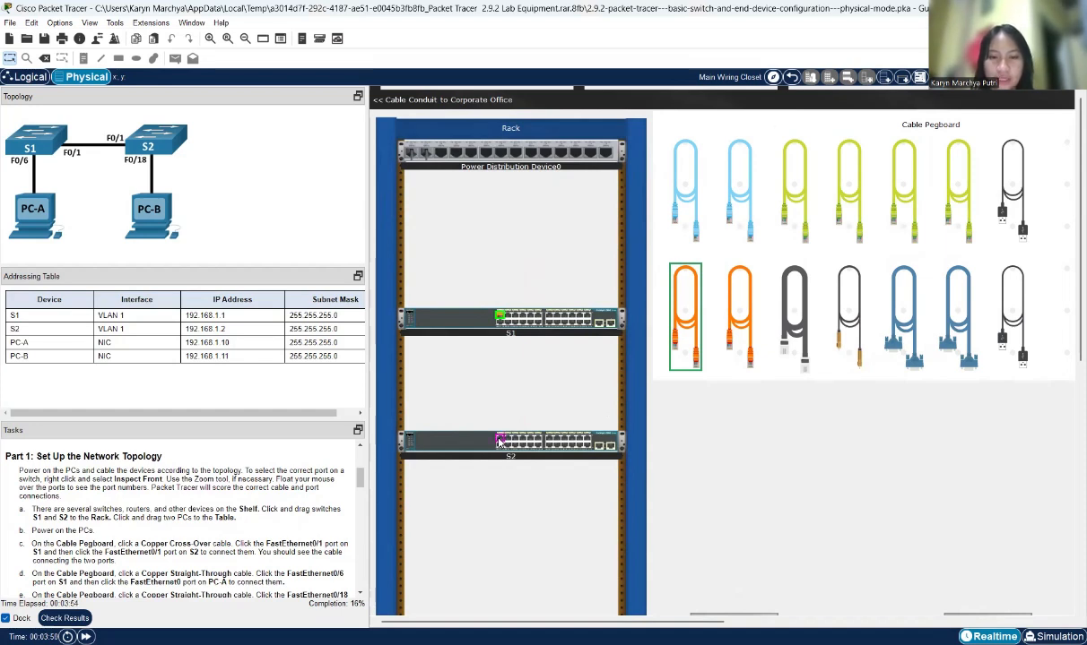
left_click(499, 441)
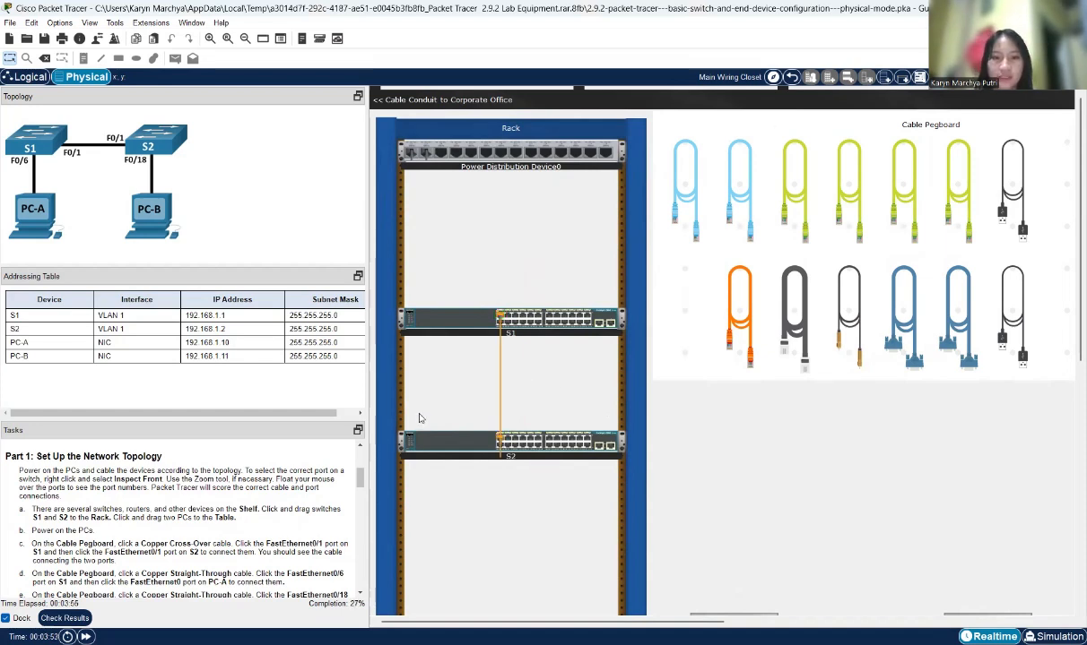
Connect FastEthernet0/6 on S1 to FastEthernet0 on PC-A with a copper straight-through cable
scroll(771, 314, "down", 3)
scroll(856, 312, "up", 3)
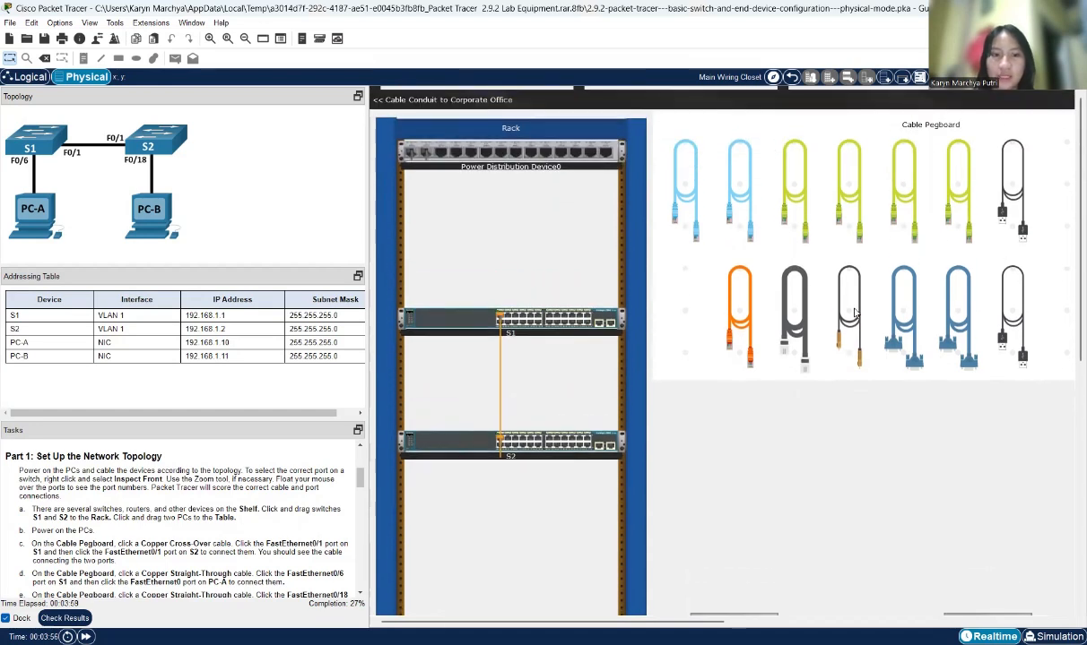
left_click(790, 196)
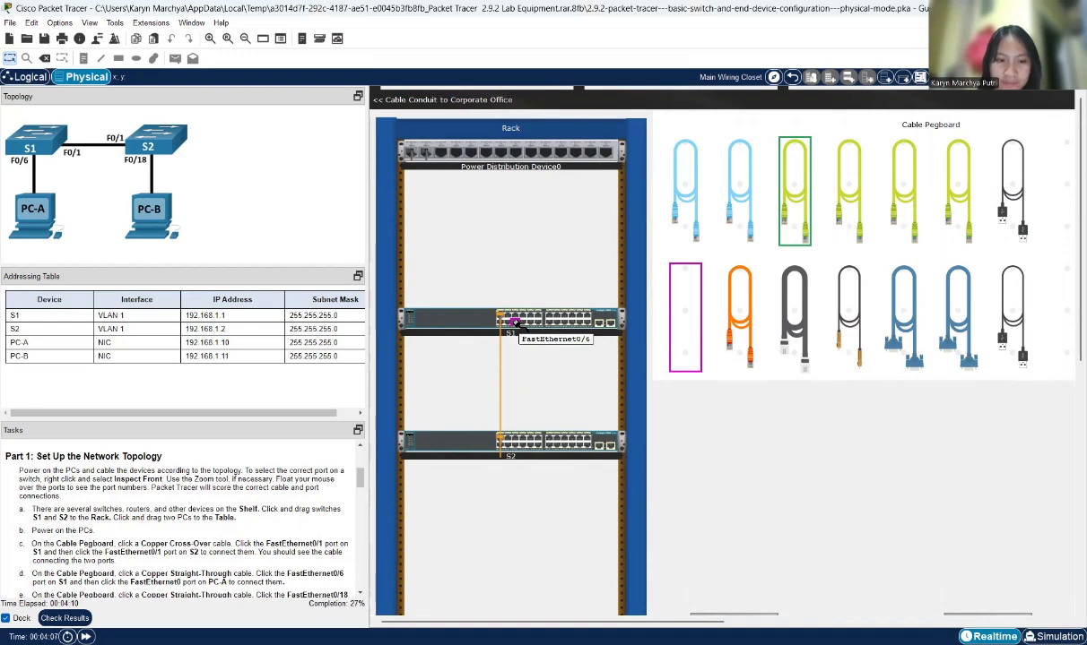
left_click(514, 321)
scroll(563, 391, "down", 5)
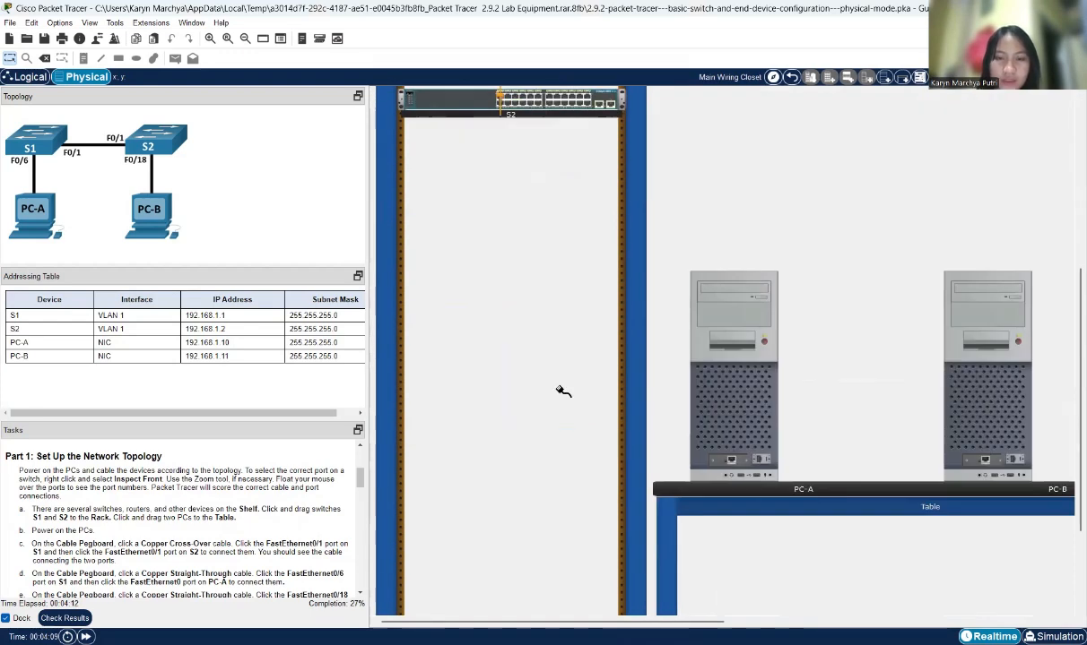
scroll(563, 392, "up", 1)
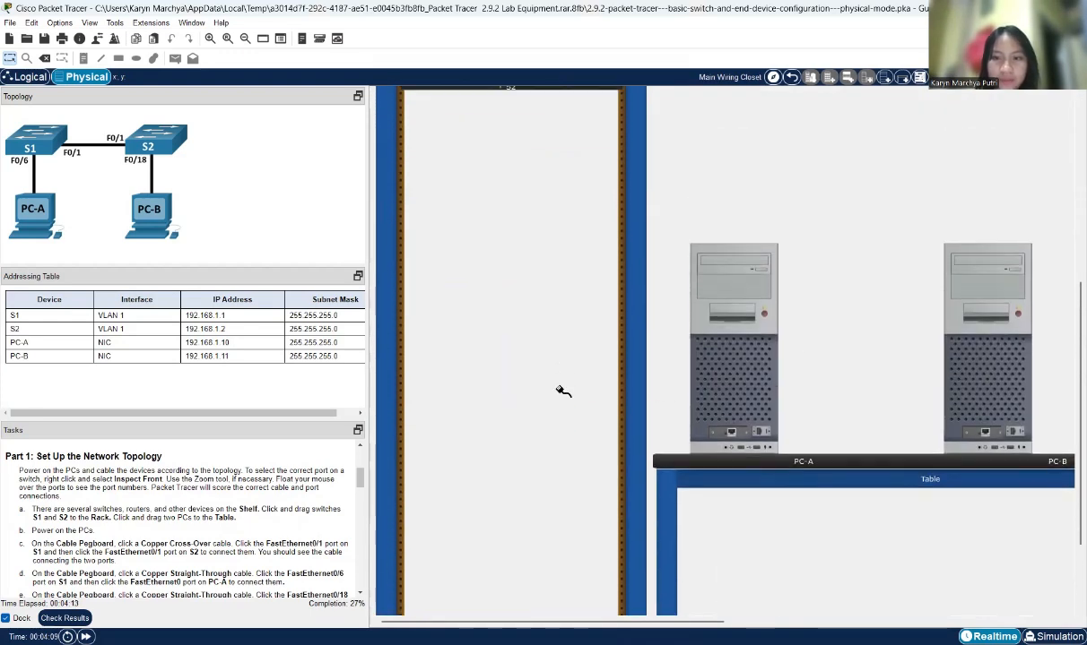
left_click(731, 432)
Connect FastEthernet0/18 on S2 to FastEthernet0 on PC-B with a copper straight-through cable
scroll(508, 343, "up", 3)
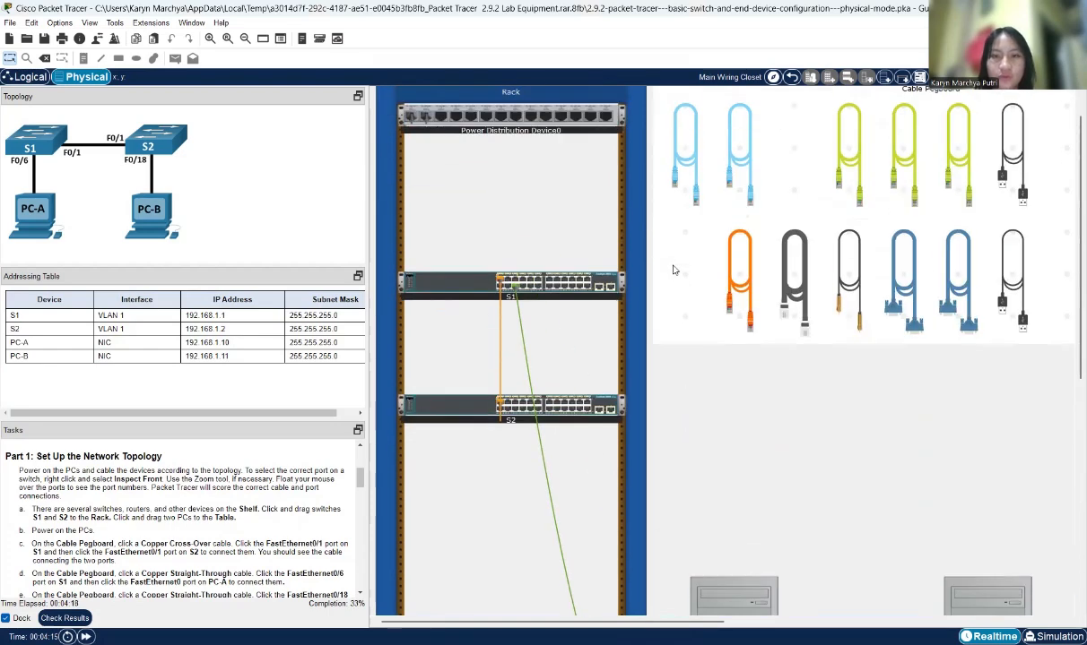
scroll(509, 343, "down", 1)
scroll(508, 343, "down", 2)
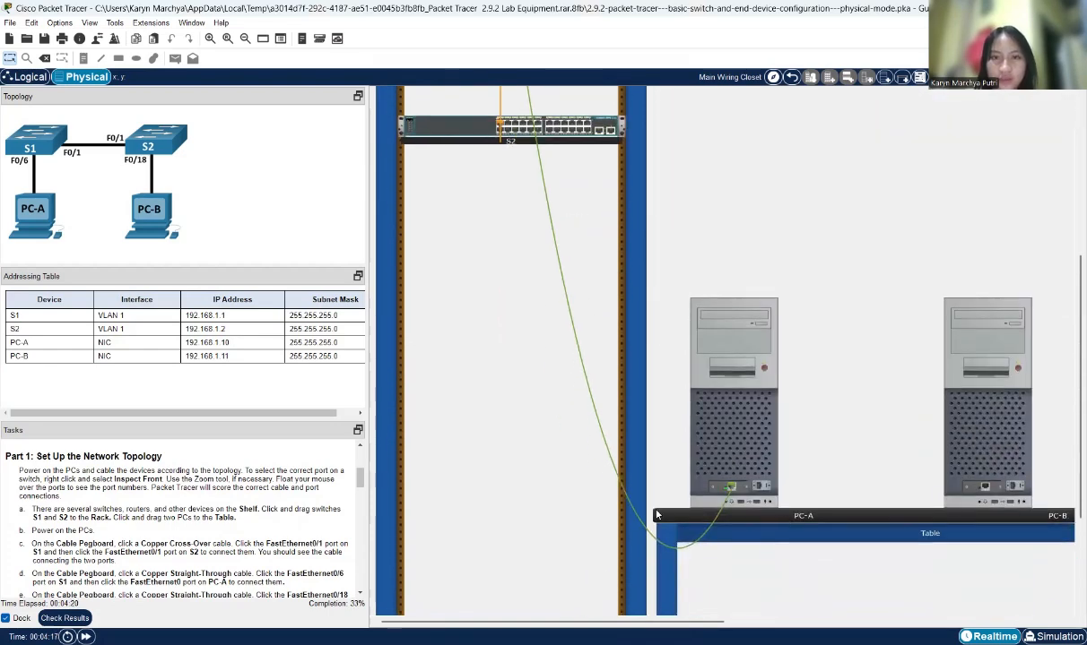
scroll(575, 289, "up", 2)
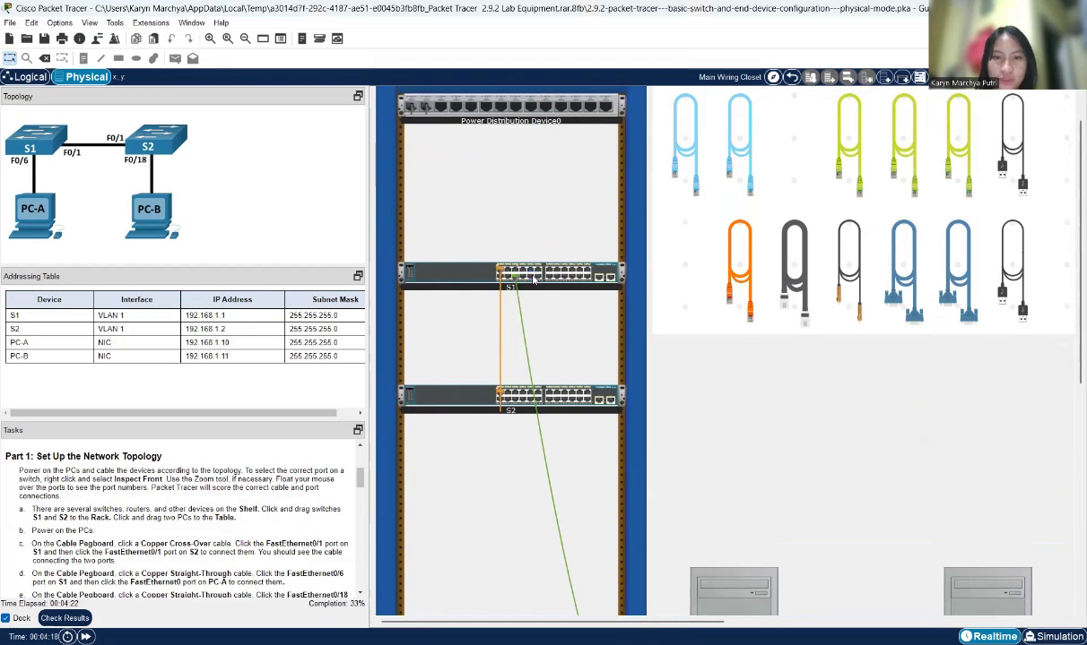
scroll(534, 279, "up", 1)
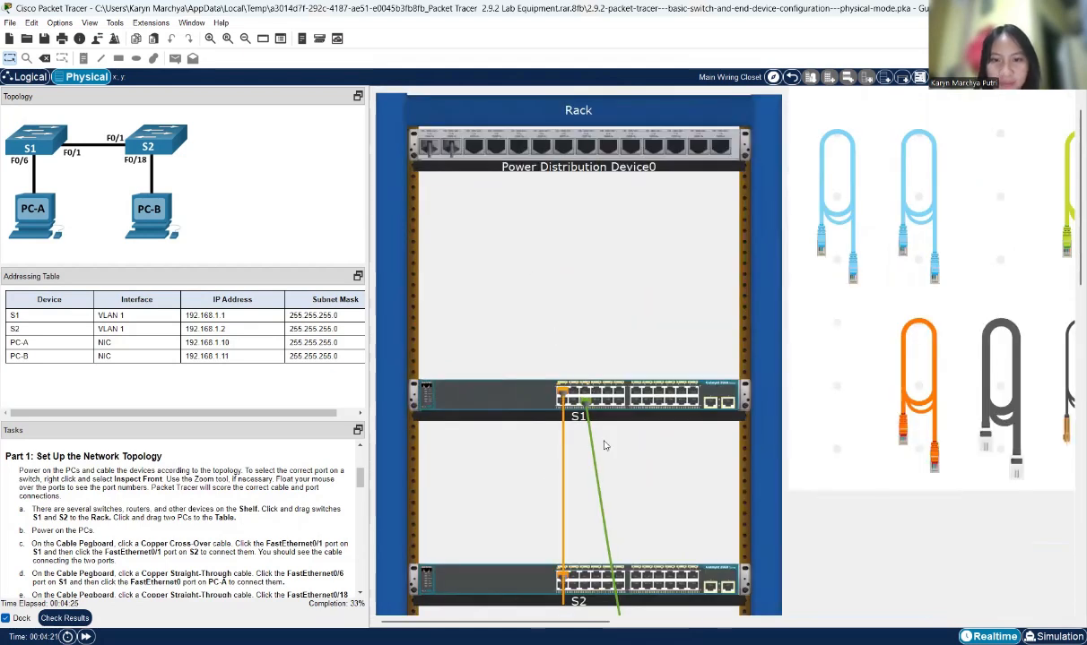
scroll(599, 421, "down", 2)
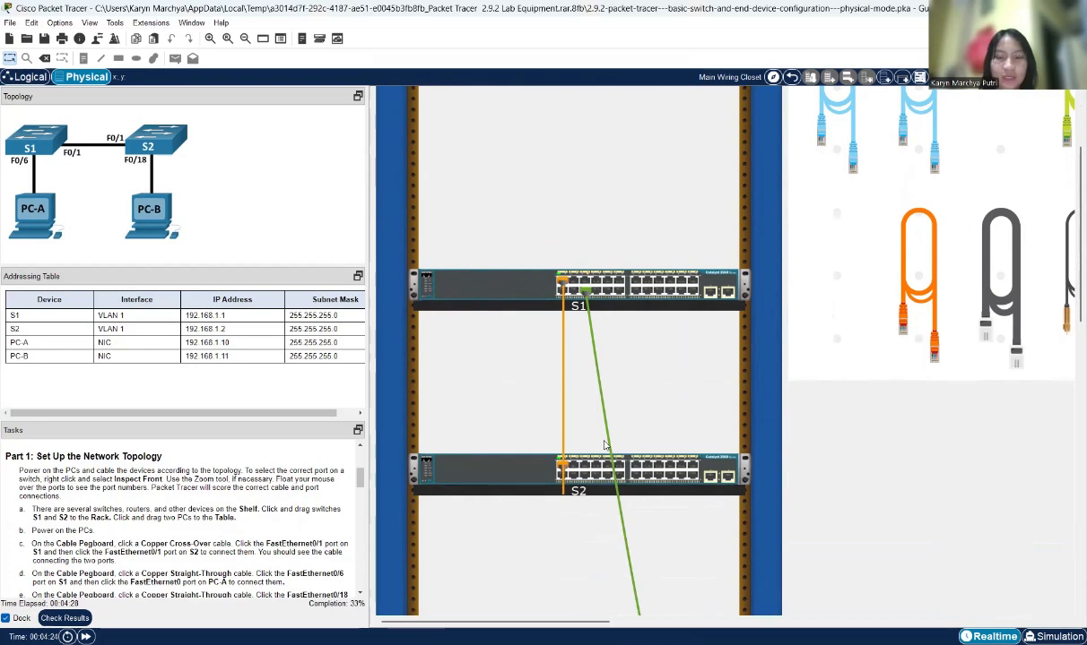
scroll(780, 278, "down", 3)
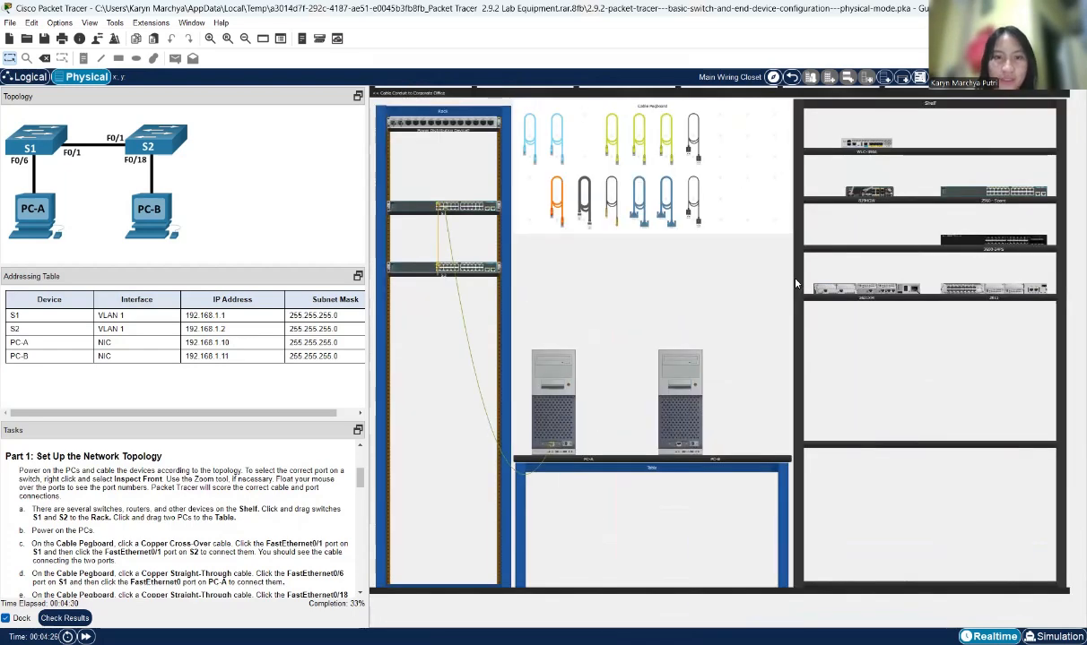
scroll(507, 305, "up", 3)
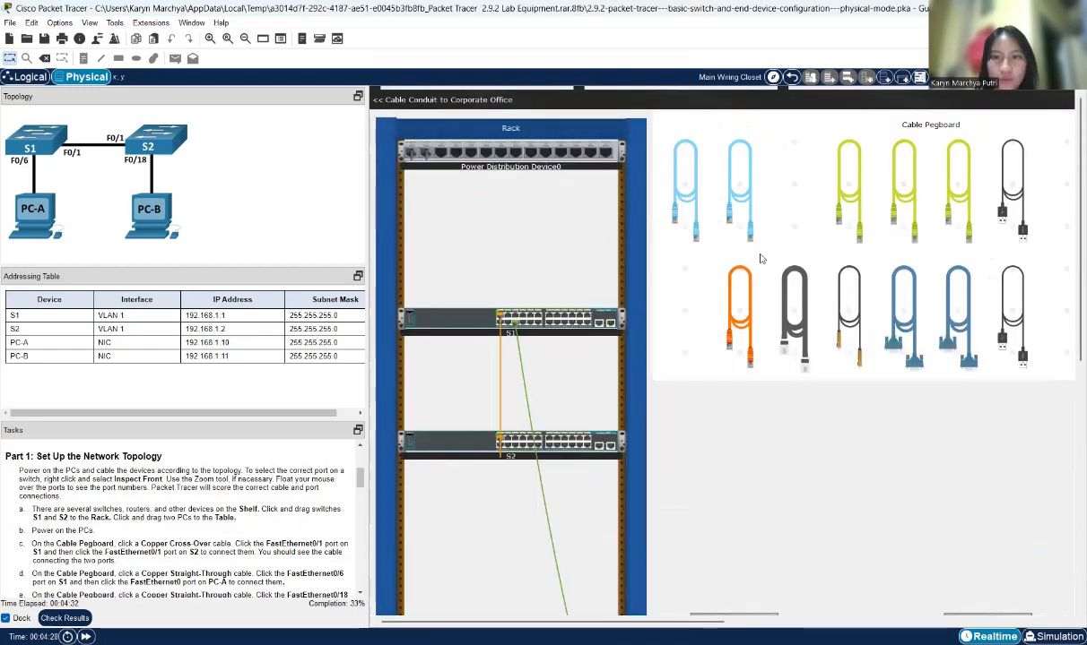
left_click(839, 204)
scroll(529, 437, "down", 1)
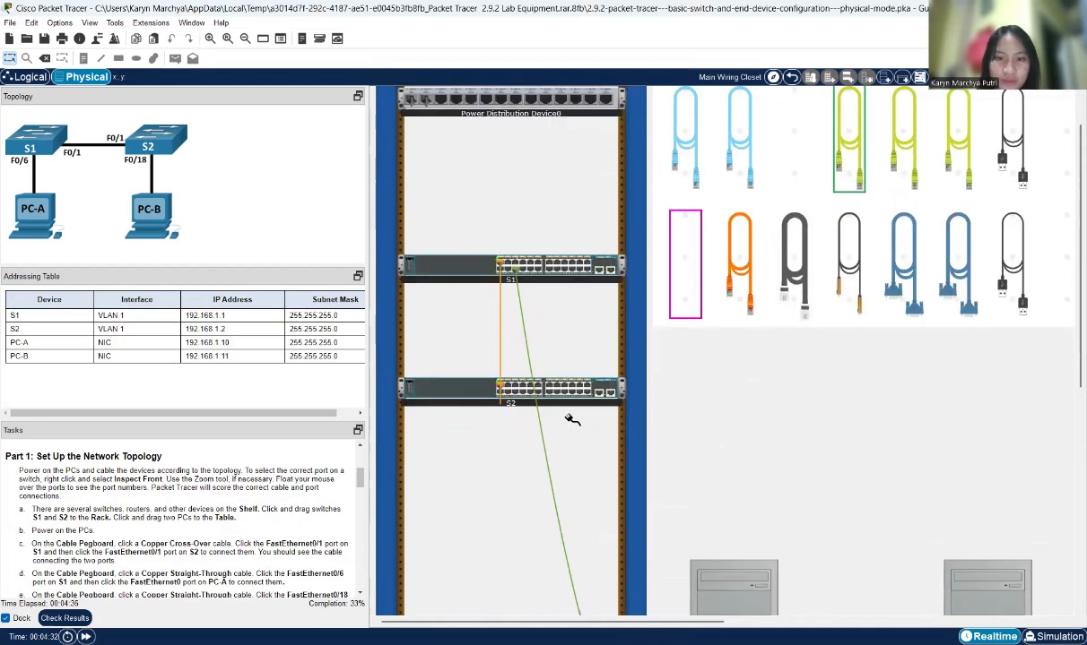
left_click(564, 392)
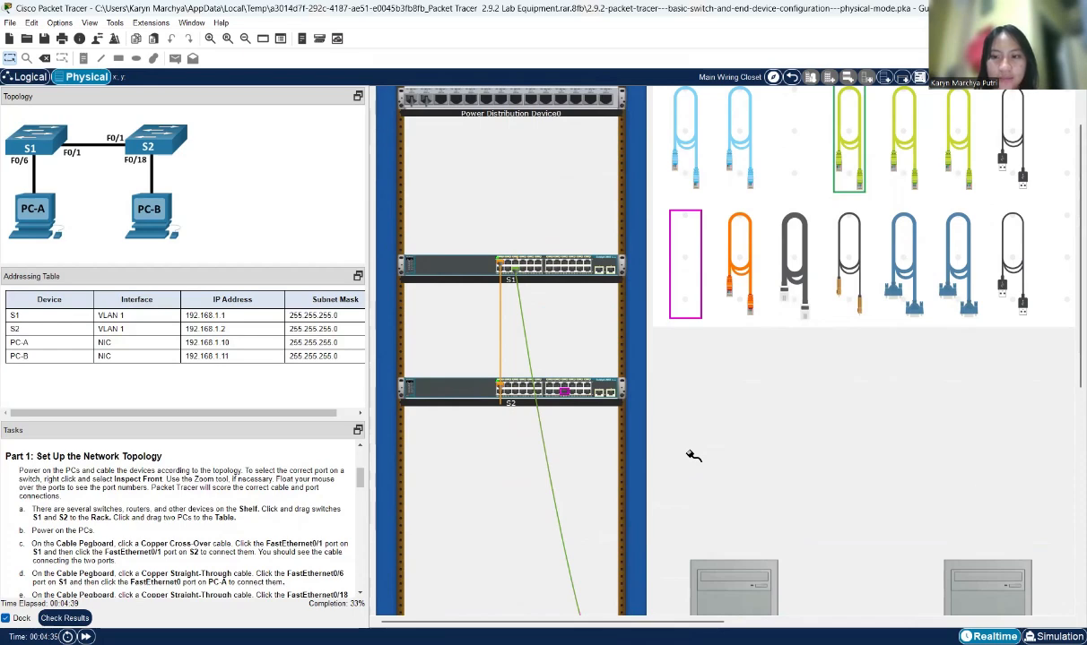
scroll(986, 492, "down", 5)
left_click(985, 492)
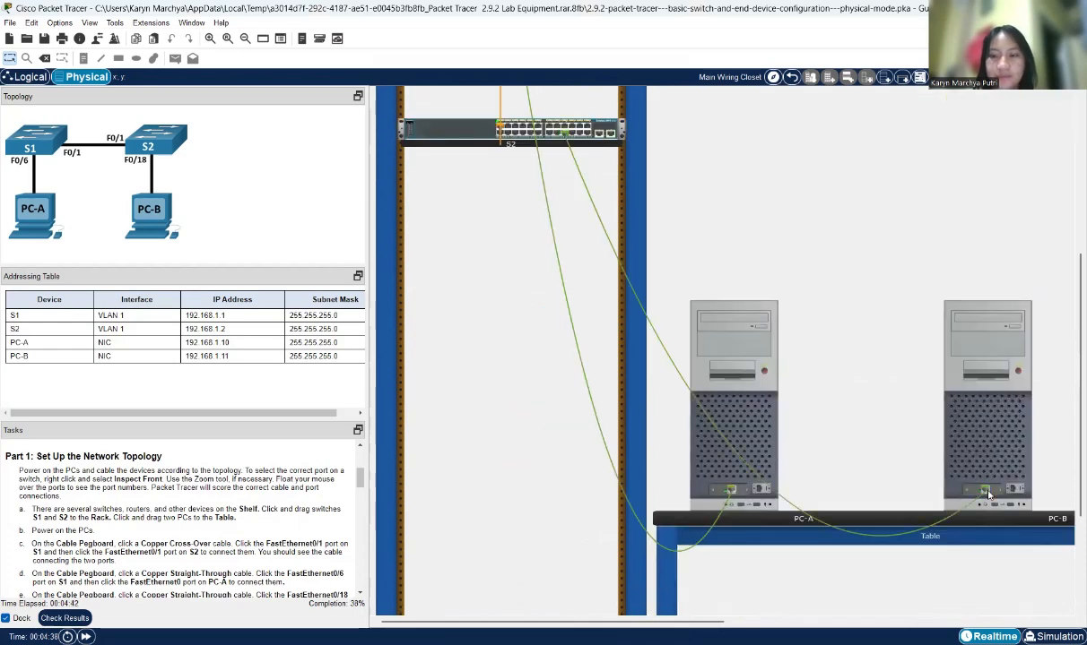
Inspect the cable connections and link lights on switches S1 and S2 and the cabling to both PCs
scroll(555, 291, "up", 4)
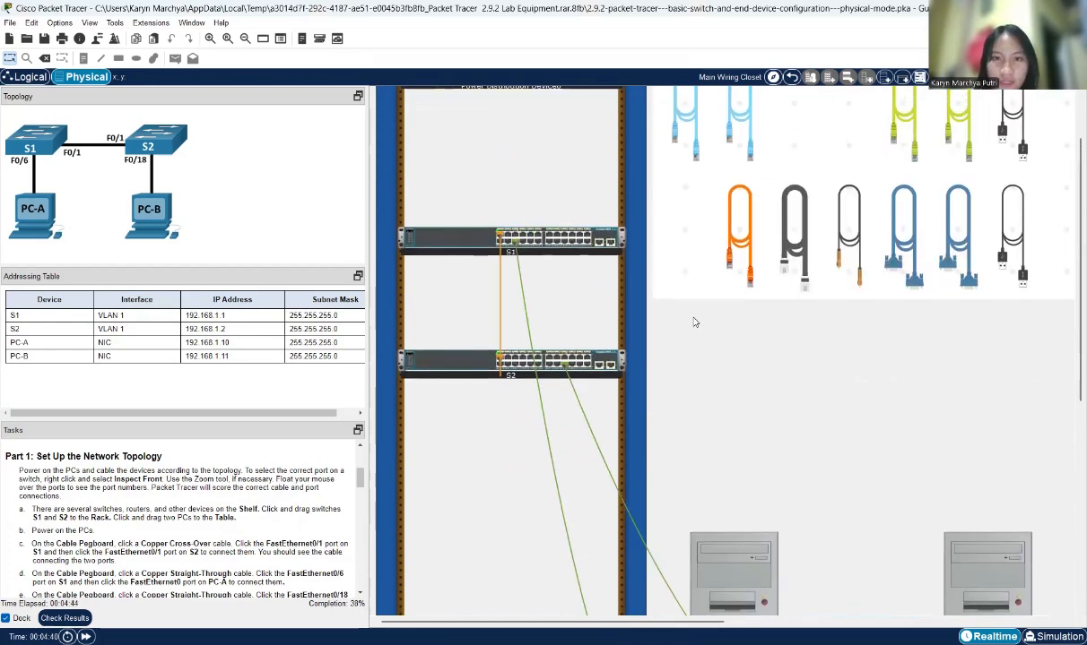
scroll(556, 293, "up", 2)
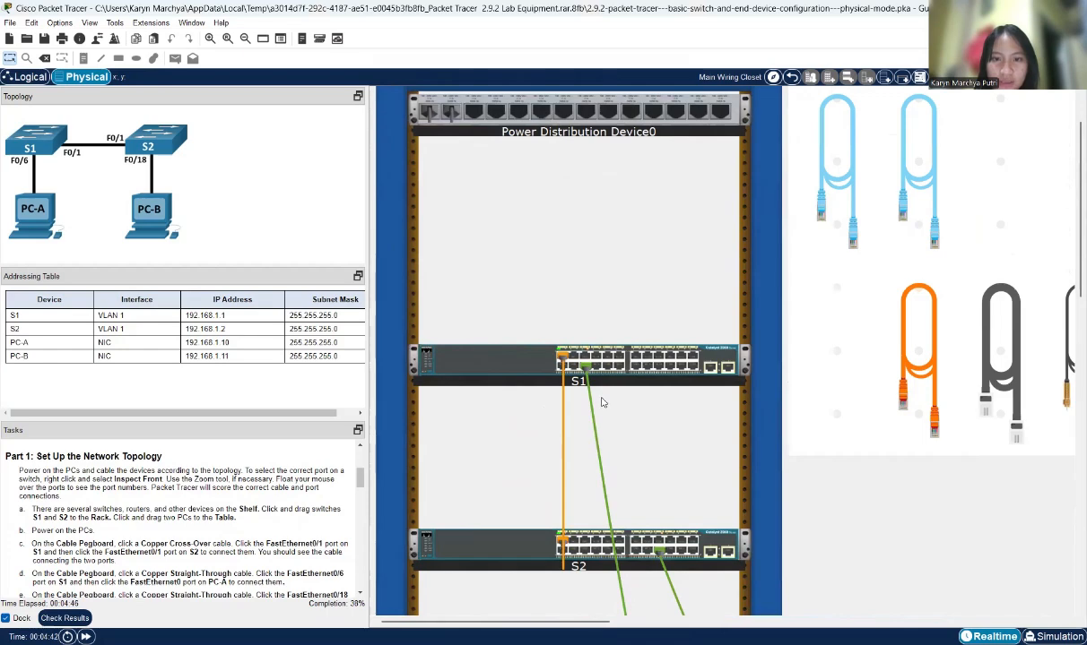
scroll(571, 380, "down", 1)
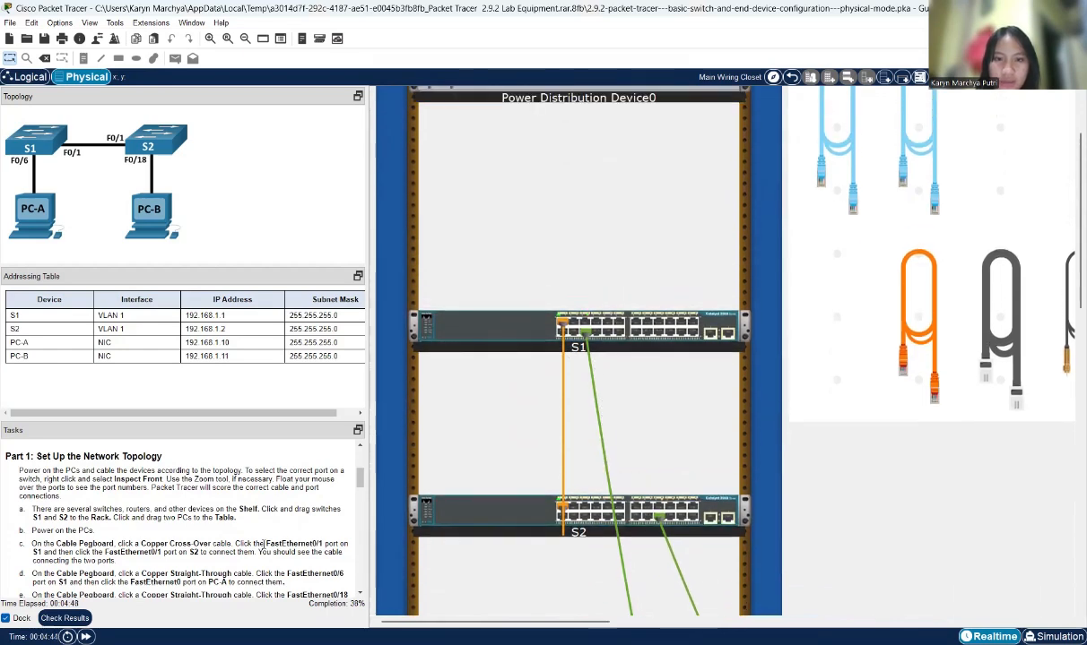
scroll(251, 518, "down", 3)
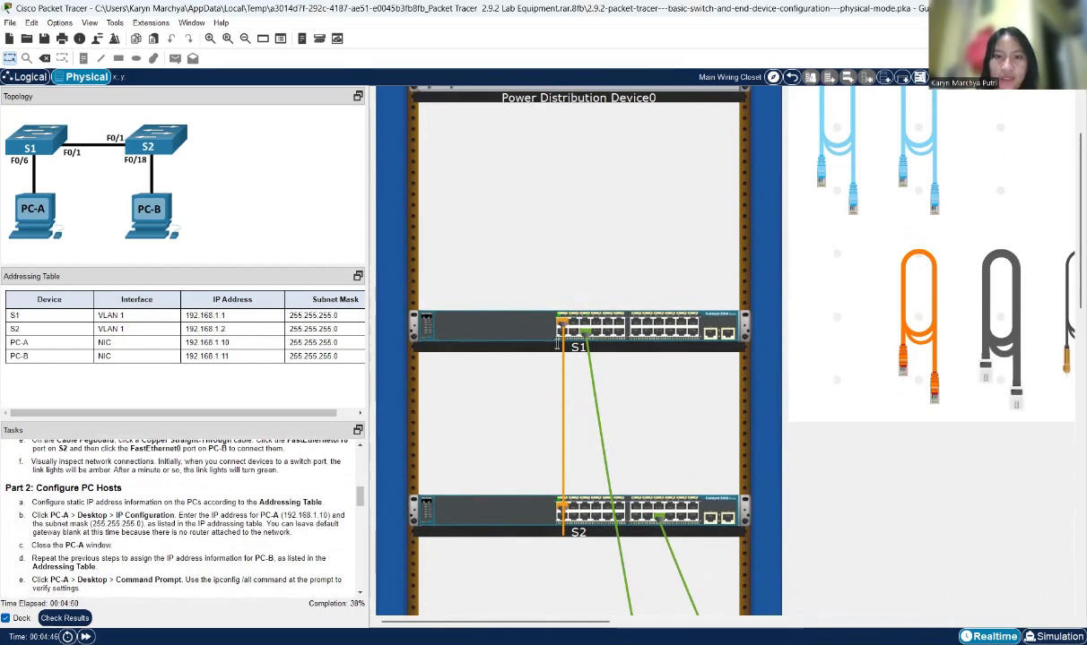
scroll(671, 371, "up", 2)
scroll(733, 550, "down", 5)
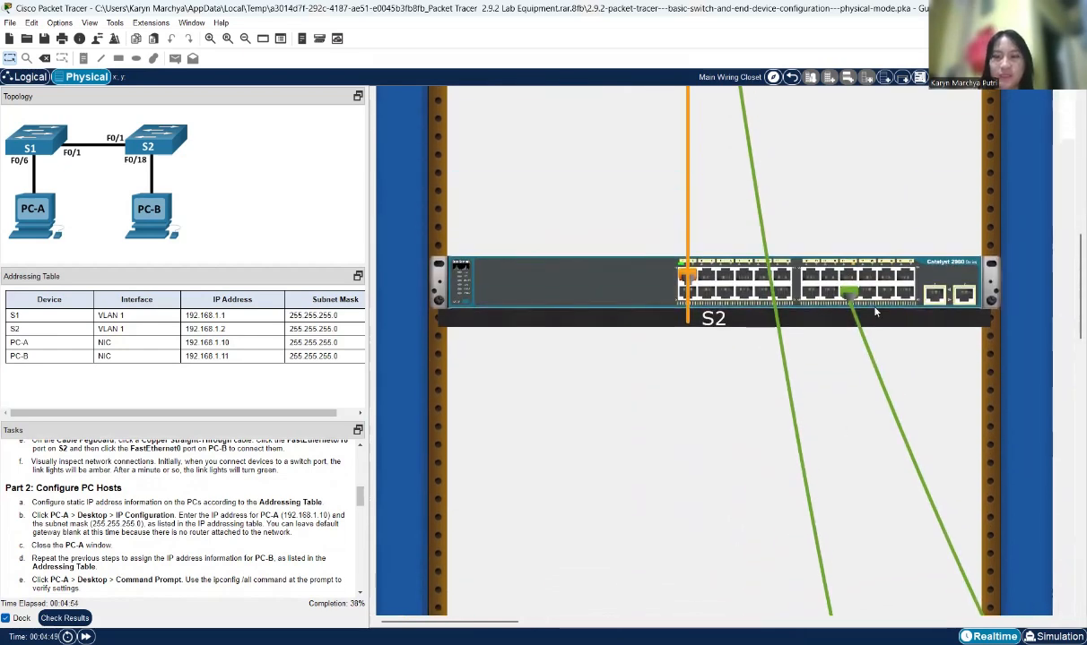
scroll(876, 311, "down", 3)
scroll(828, 292, "down", 2)
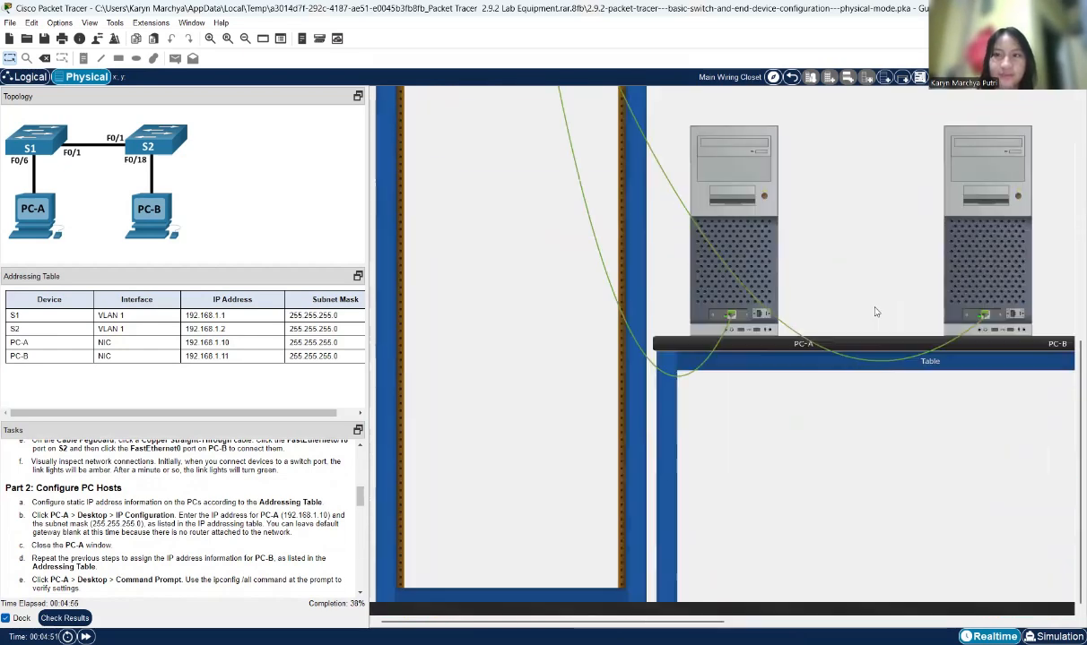
Review the Part 2 instructions for configuring and testing static IP addressing on the PC hosts
scroll(145, 498, "down", 2)
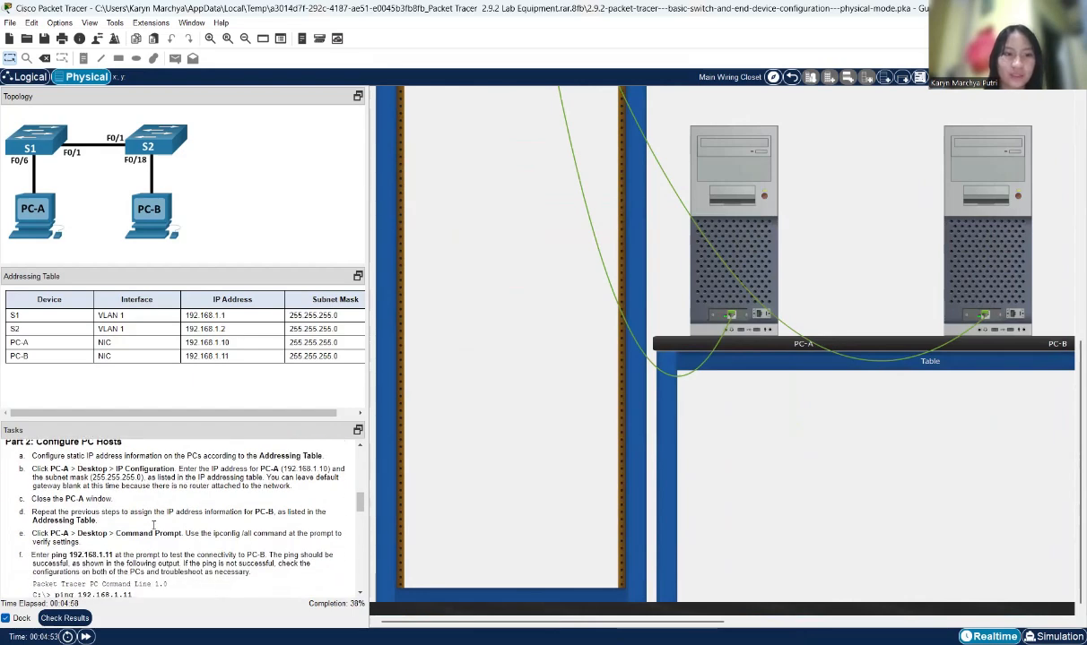
scroll(199, 524, "down", 2)
scroll(199, 524, "up", 1)
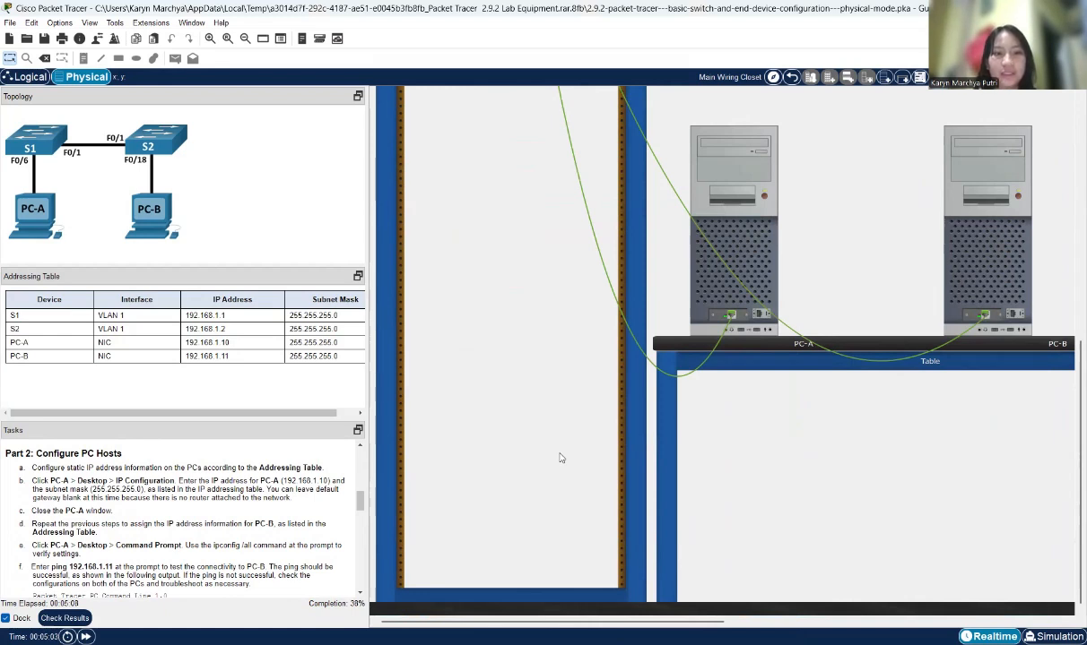
scroll(751, 207, "up", 3)
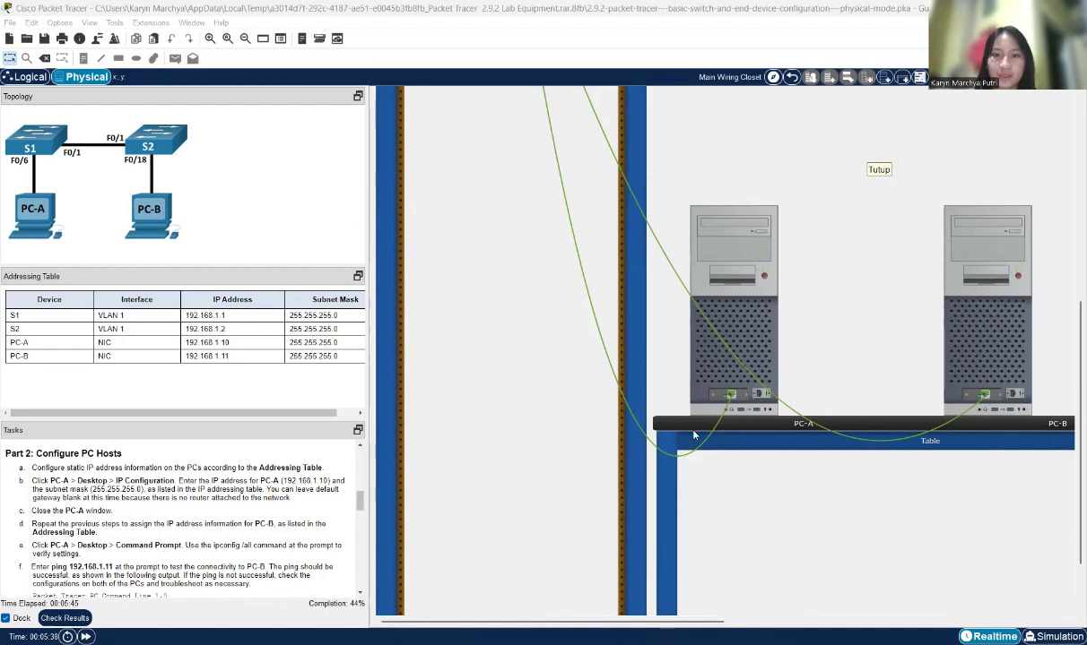
scroll(693, 435, "down", 2)
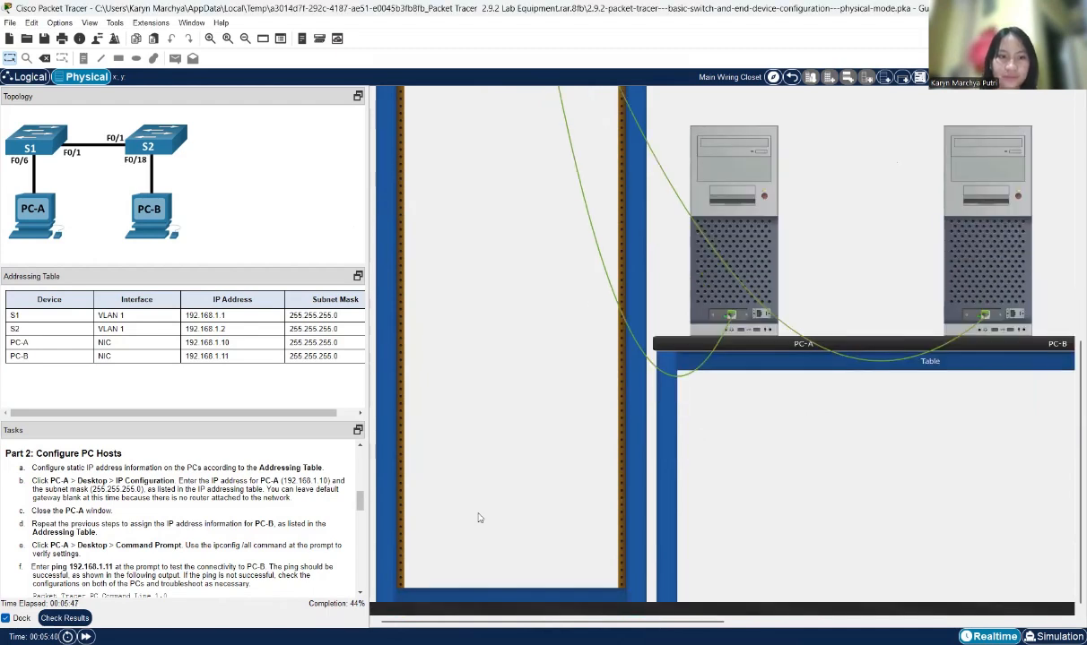
Open PC-B for its static IP settings and read the Part 2 instructions for verifying and testing the addressing
left_click(983, 243)
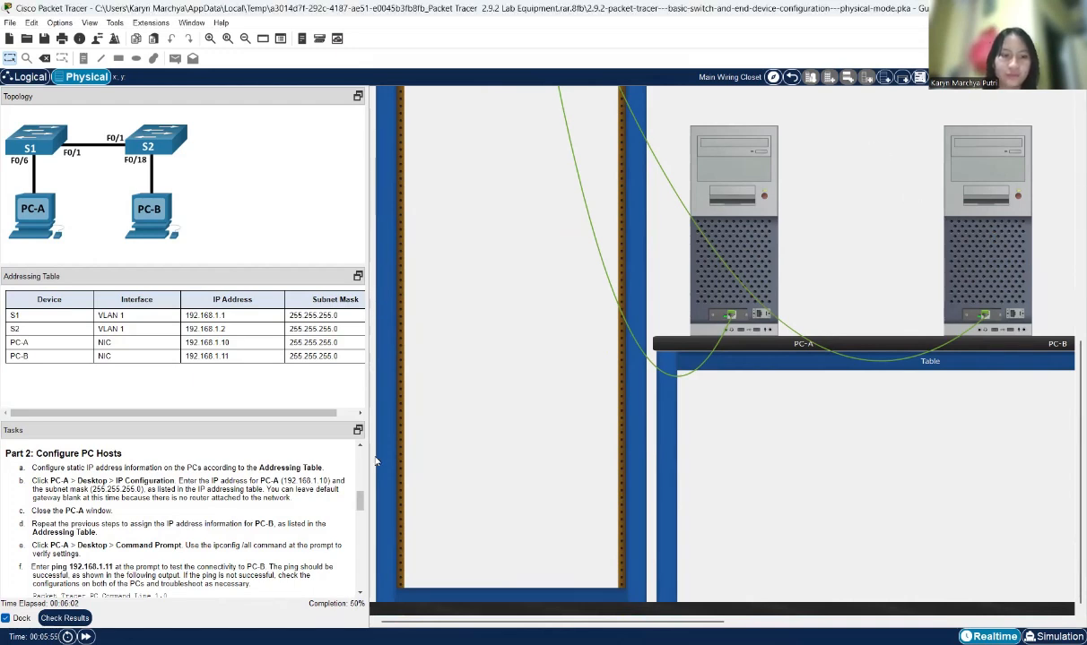
scroll(244, 517, "down", 3)
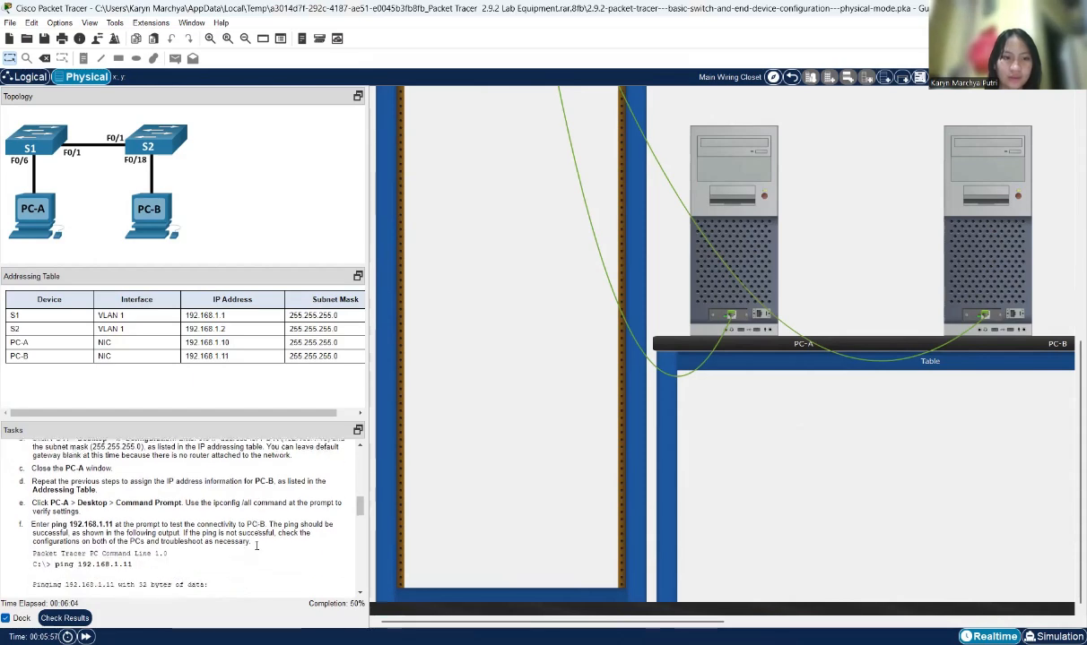
scroll(256, 545, "down", 1)
scroll(256, 545, "up", 1)
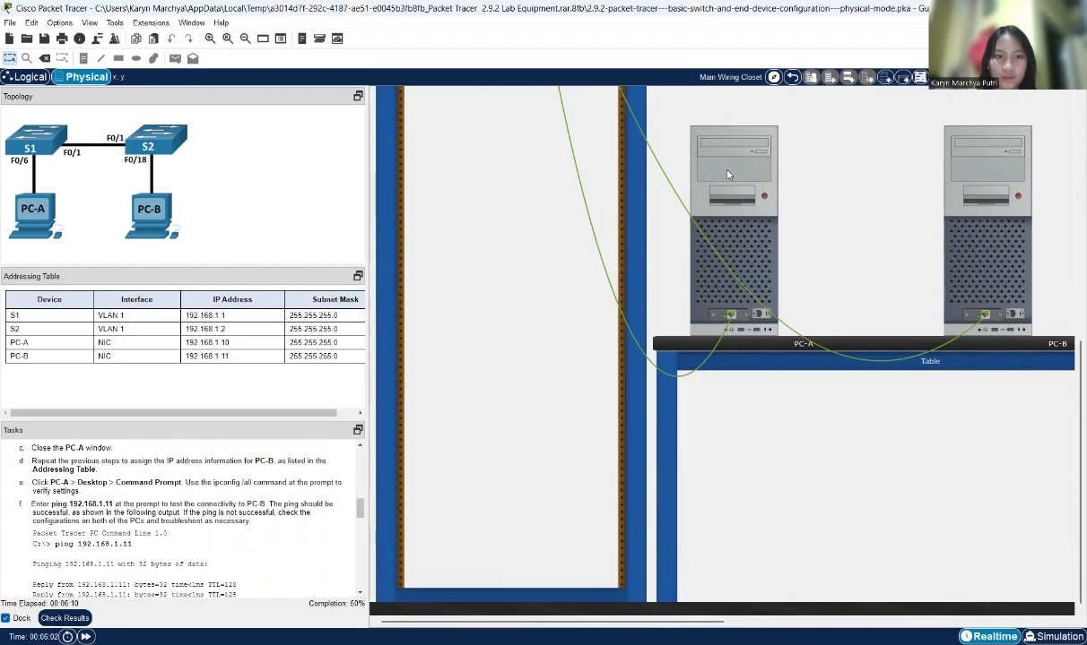
scroll(83, 504, "up", 3)
scroll(83, 504, "down", 2)
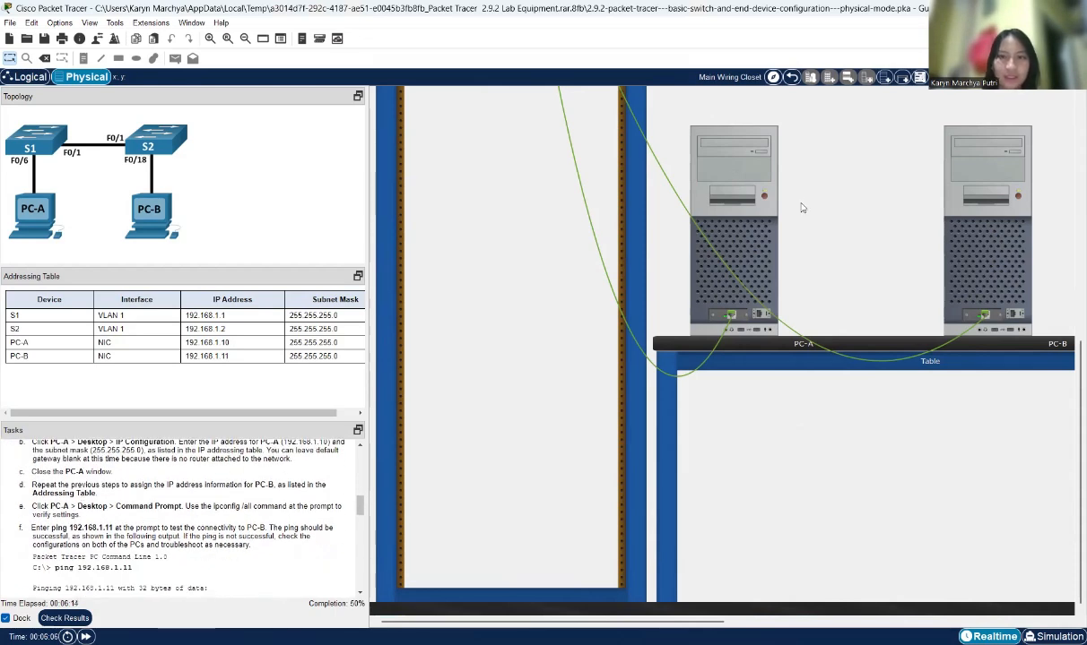
Open PC-A for the connectivity test and read the opening instructions of Part 3 on basic switch settings
left_click(743, 239)
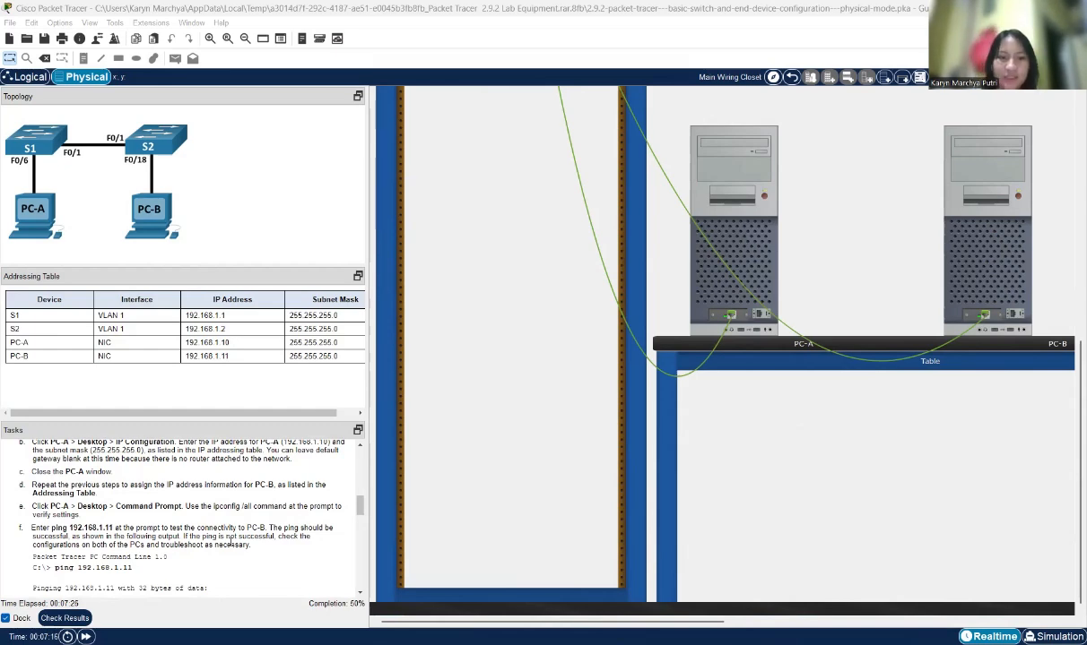
scroll(231, 542, "down", 5)
scroll(231, 542, "down", 3)
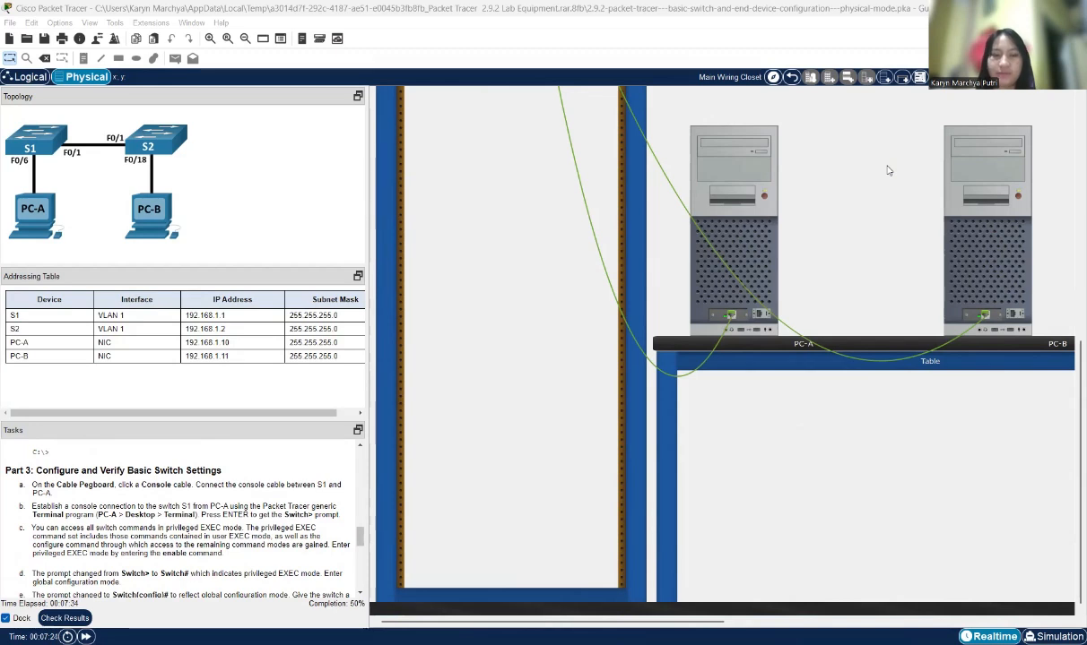
left_click(858, 162)
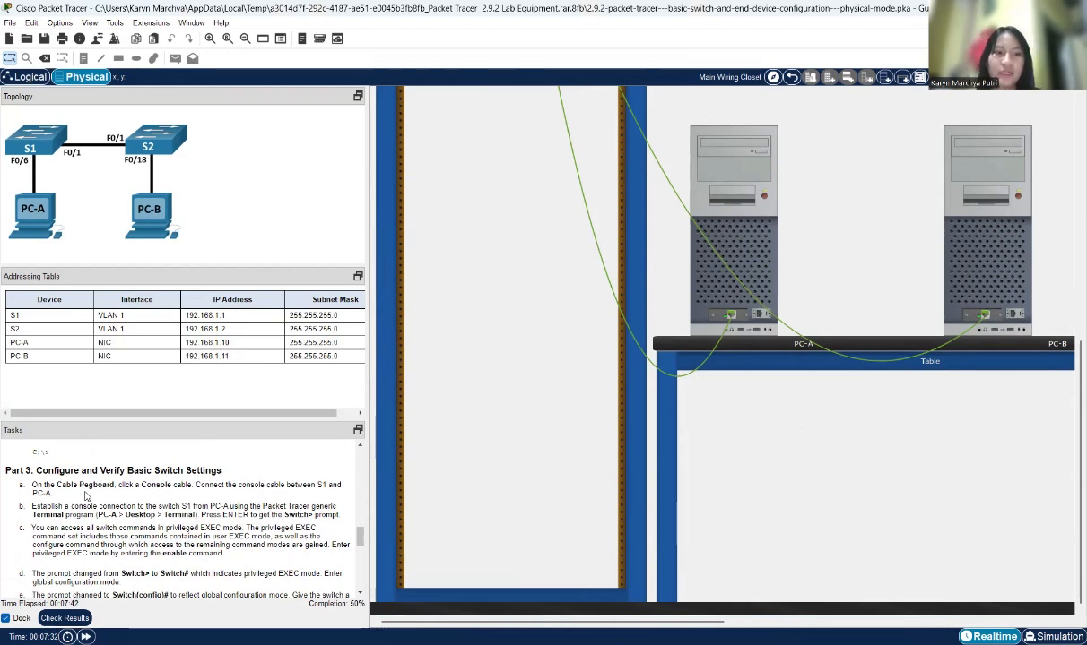
Connect a console cable from the console port on the rear of S1 to the serial port on PC-A
scroll(719, 330, "up", 5)
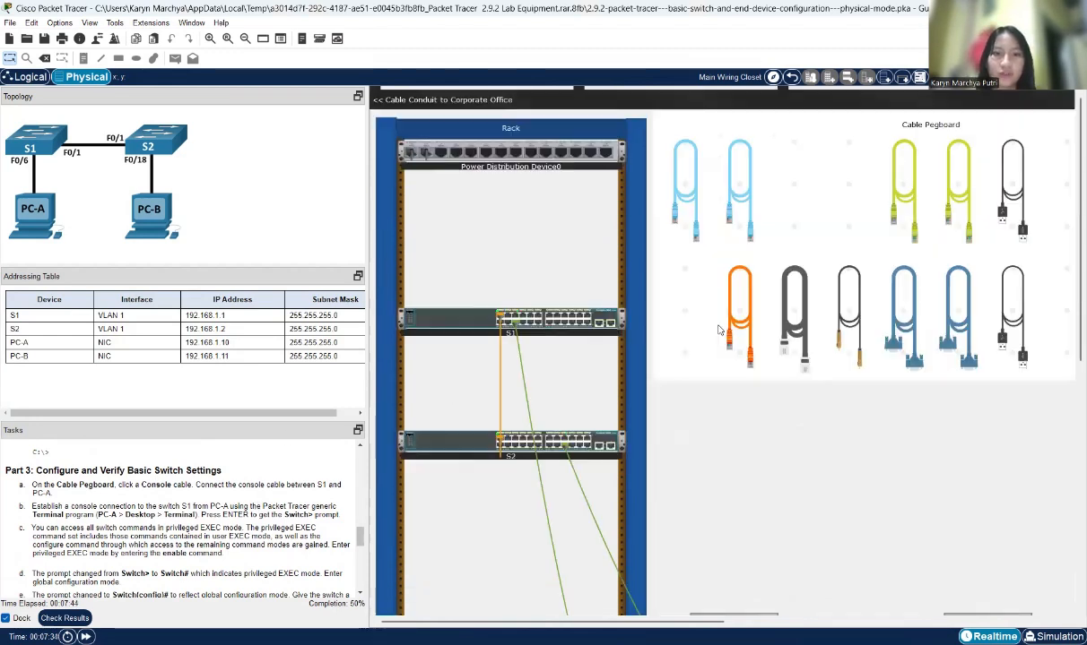
left_click(683, 183)
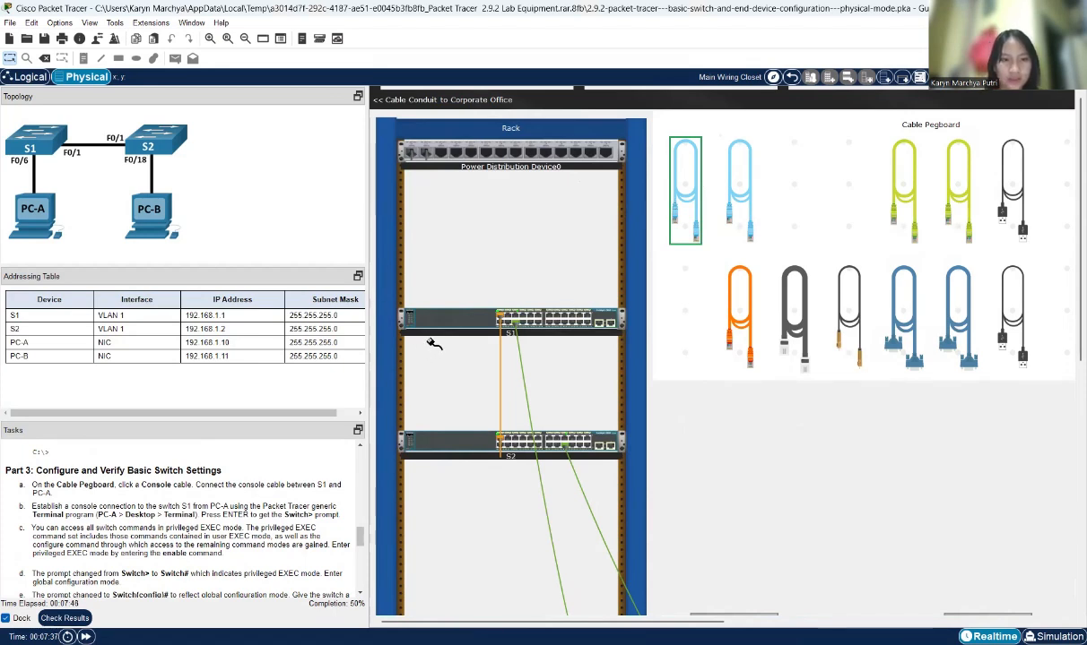
right_click(470, 322)
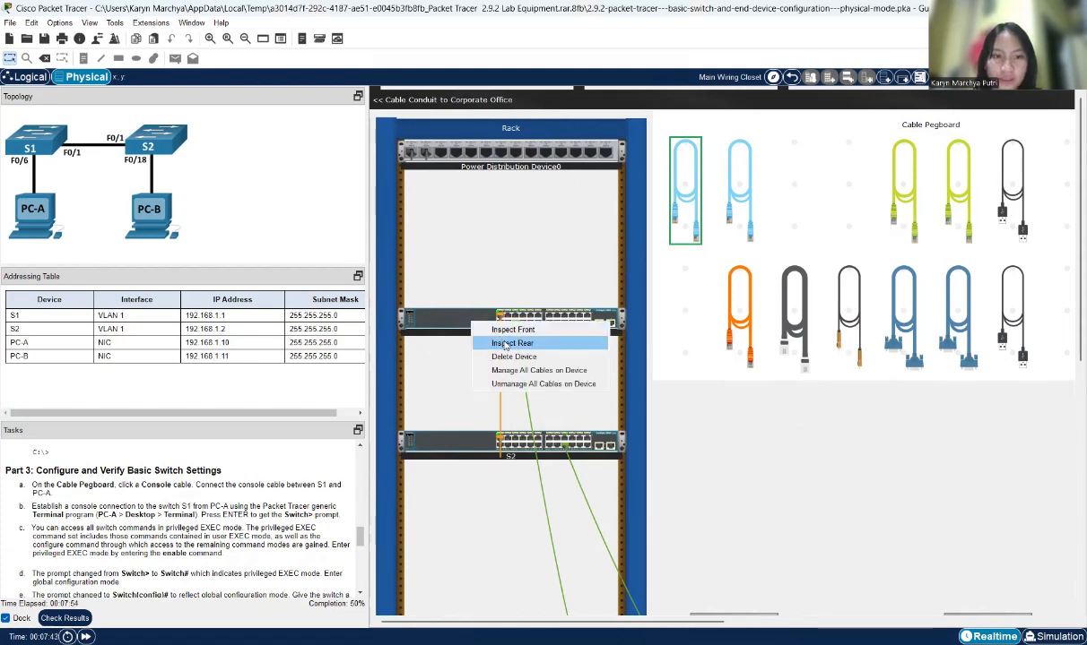
left_click(506, 343)
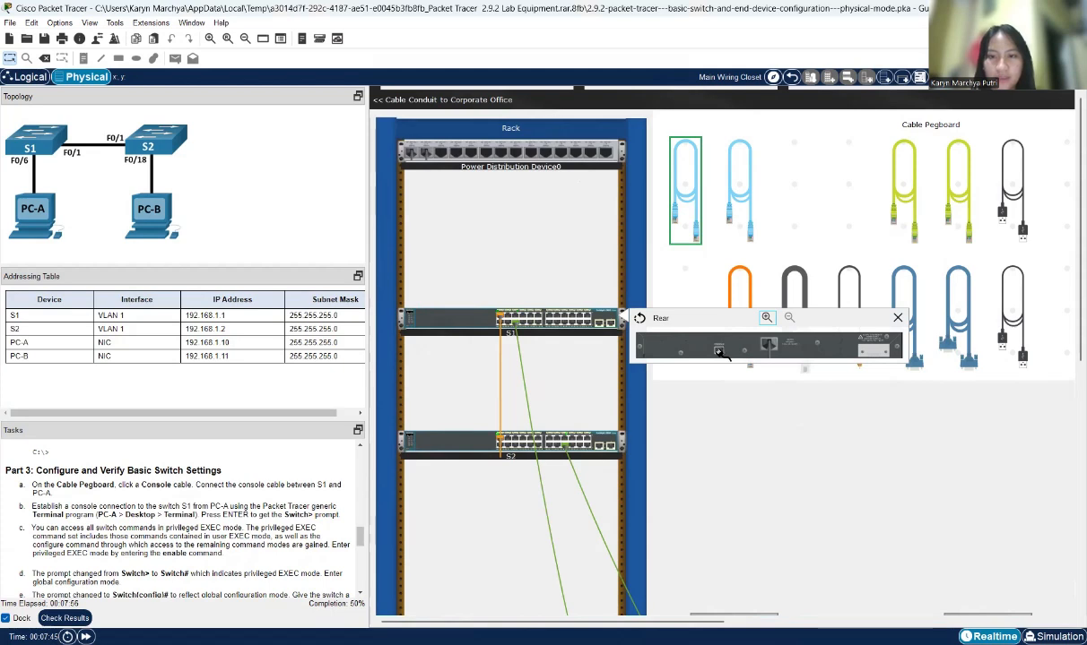
scroll(654, 432, "down", 5)
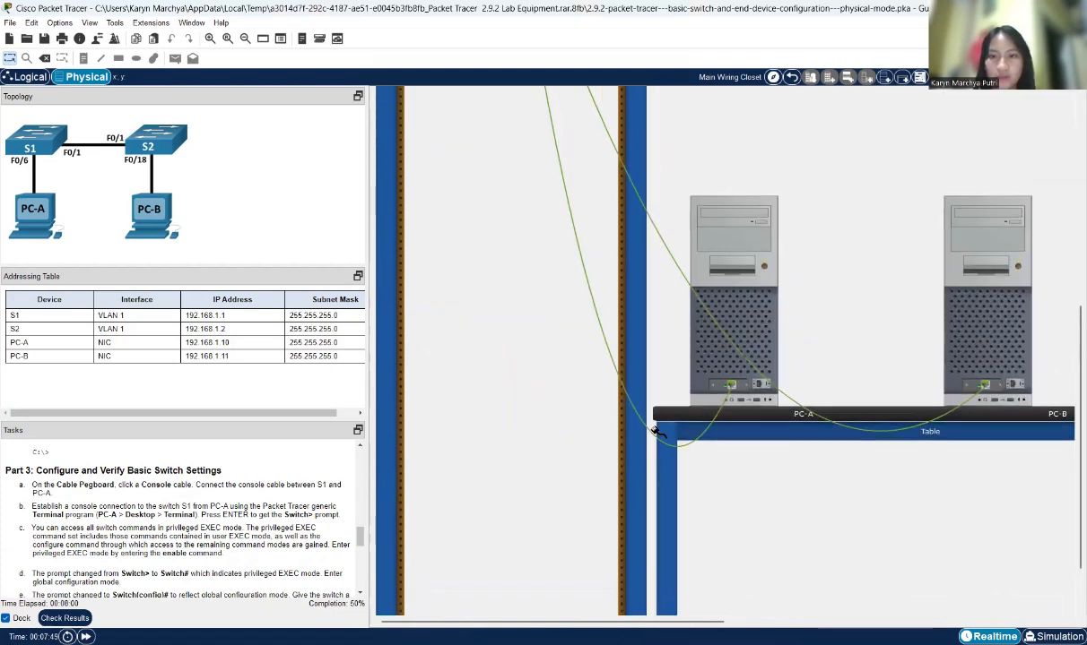
left_click(758, 385)
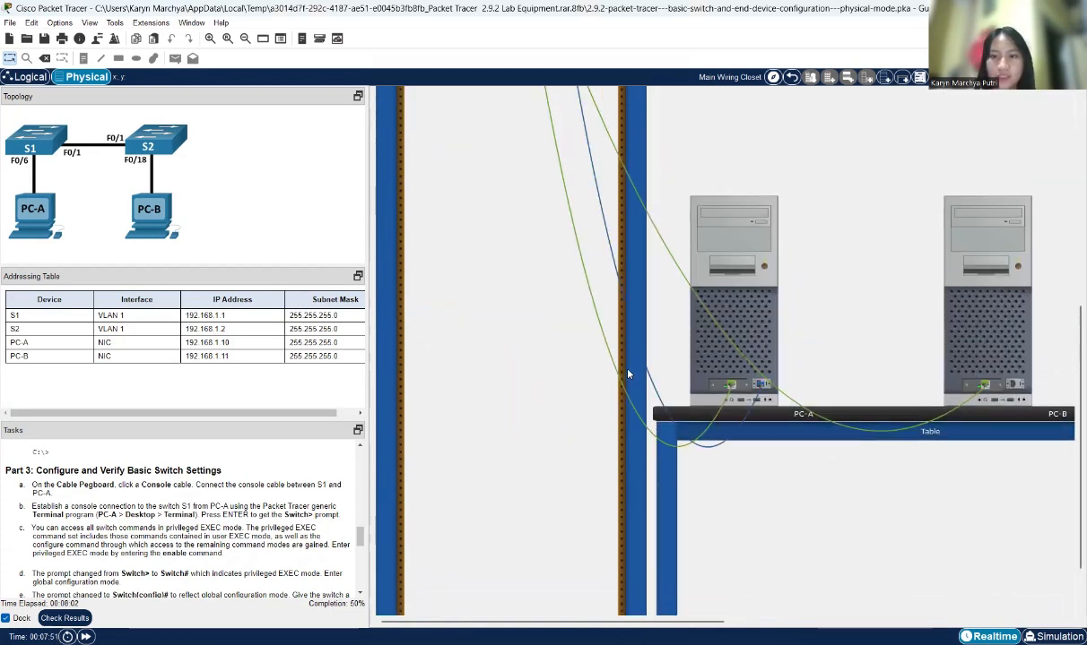
Check the new console cable run and open PC-A for the terminal session with S1
scroll(628, 374, "up", 2)
scroll(627, 375, "up", 2)
scroll(627, 375, "down", 2)
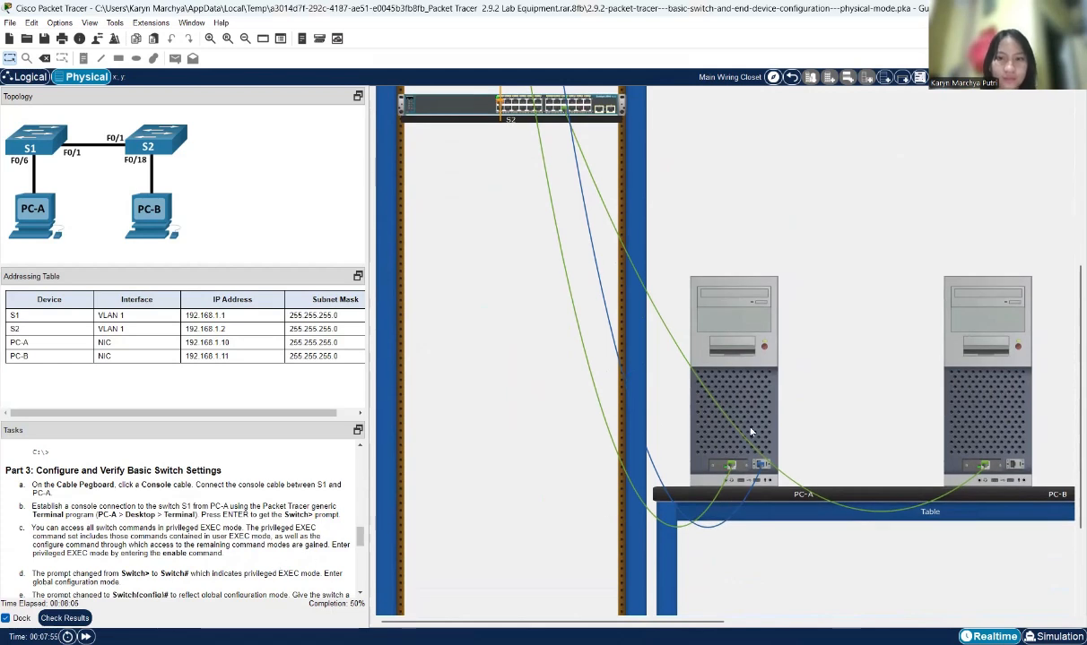
left_click(735, 373)
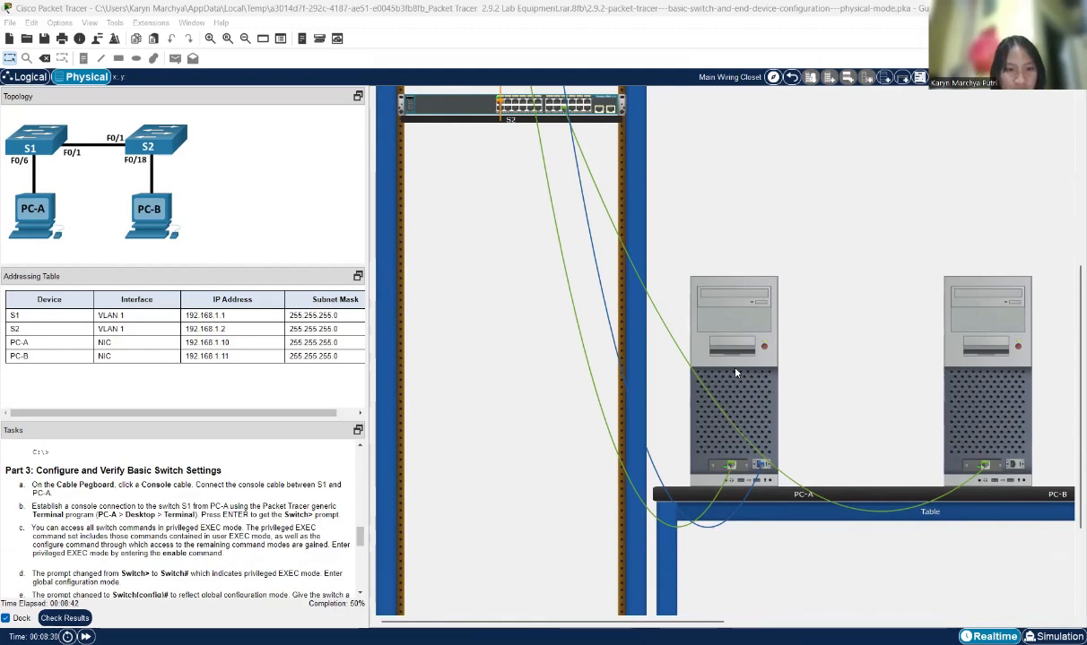
Review the Part 3 instructions for S1's hostname, local passwords, VLAN 1 interface, MOTD banner, saving and status checks, through the interface status table
scroll(307, 517, "down", 2)
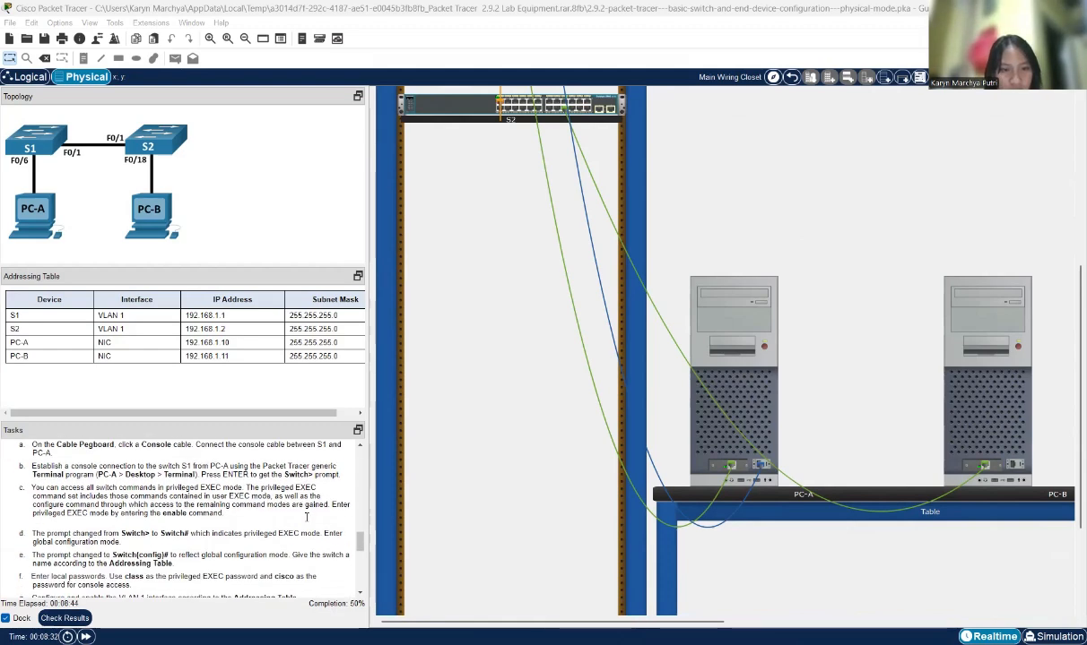
scroll(307, 518, "down", 2)
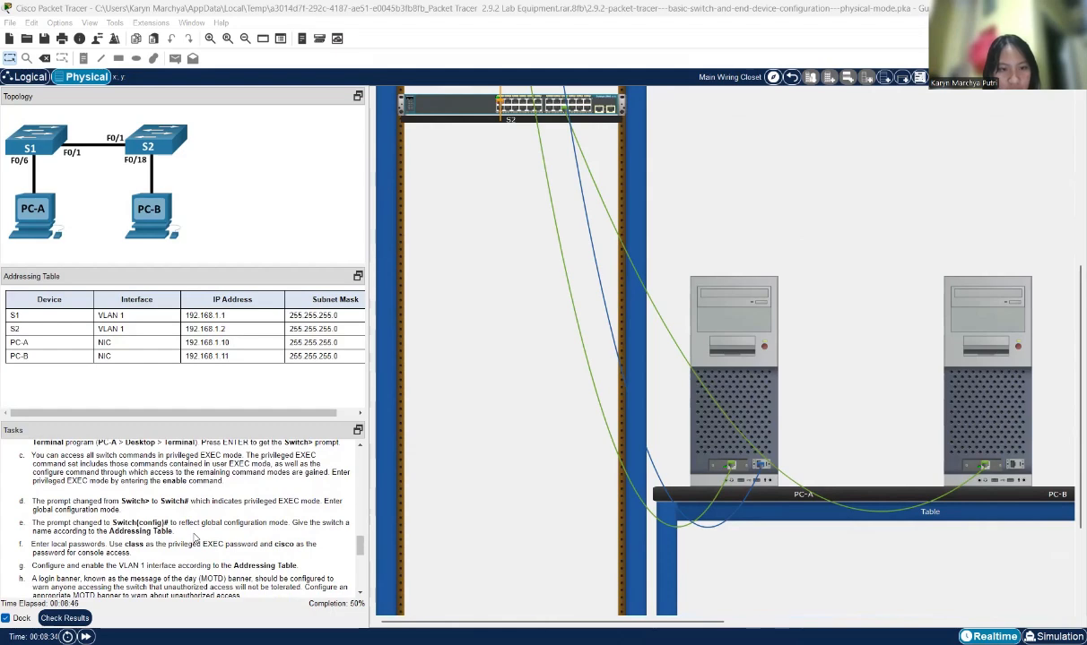
scroll(194, 536, "down", 1)
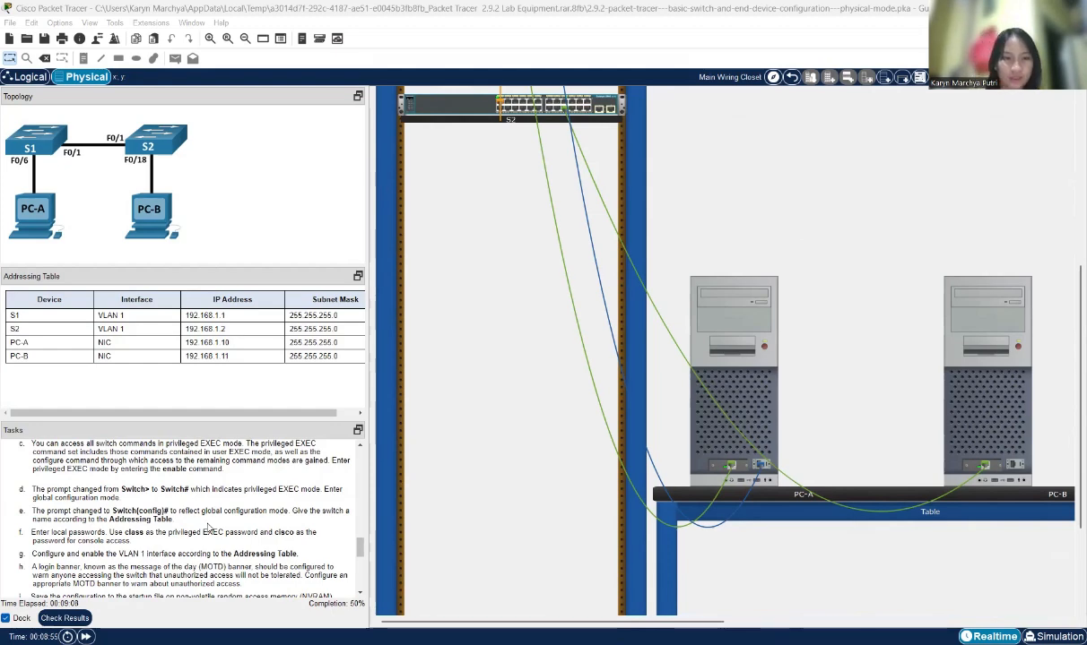
scroll(208, 527, "down", 2)
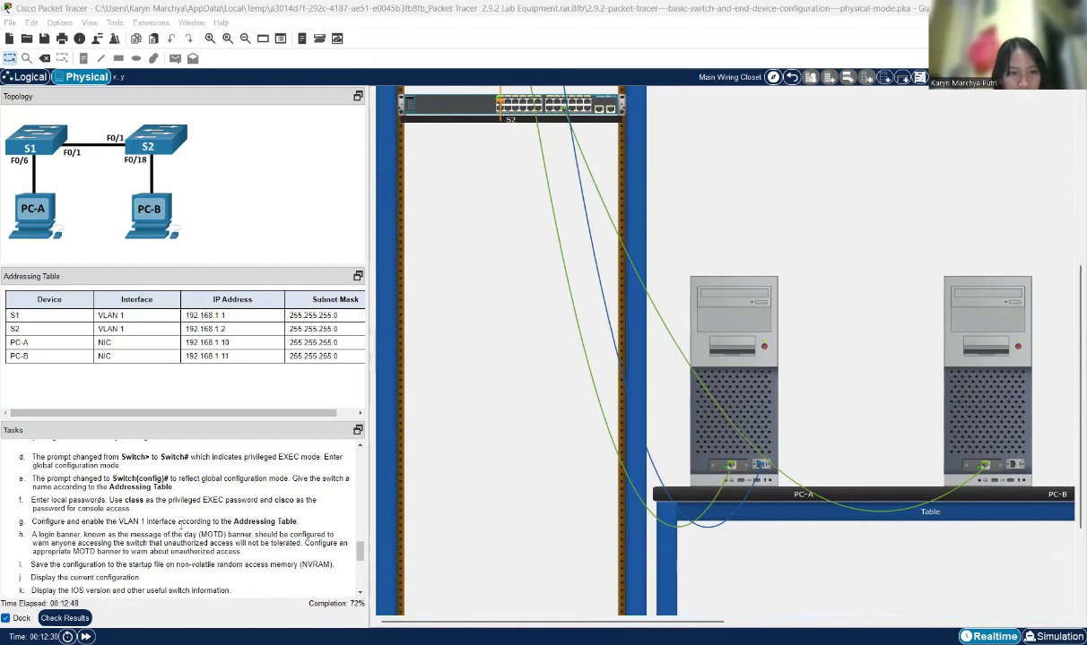
scroll(180, 520, "down", 1)
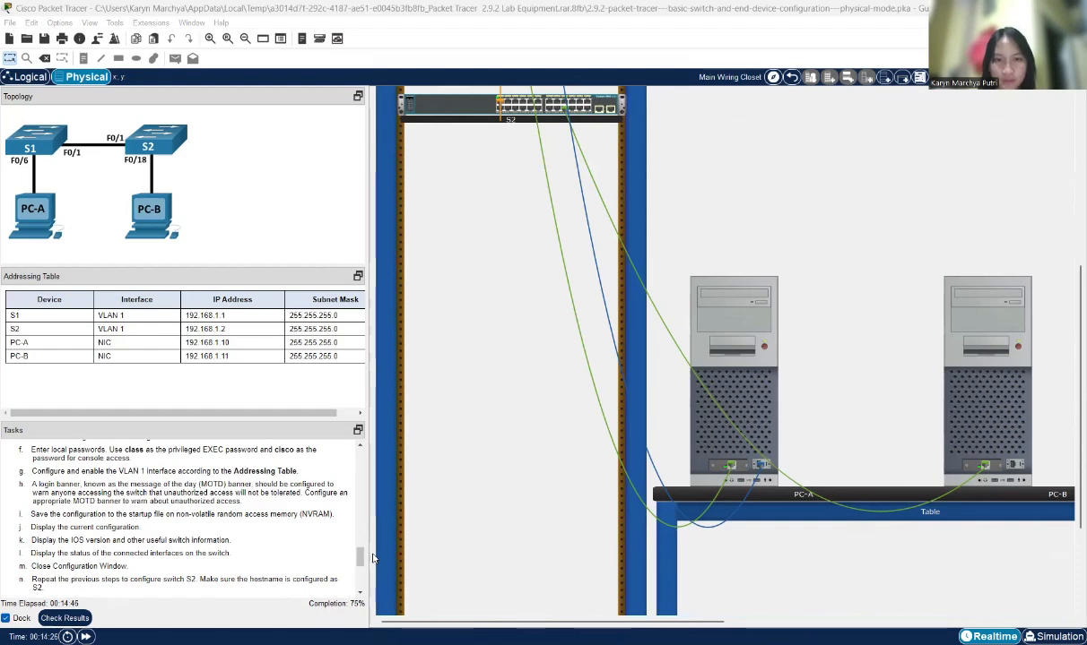
scroll(259, 487, "down", 5)
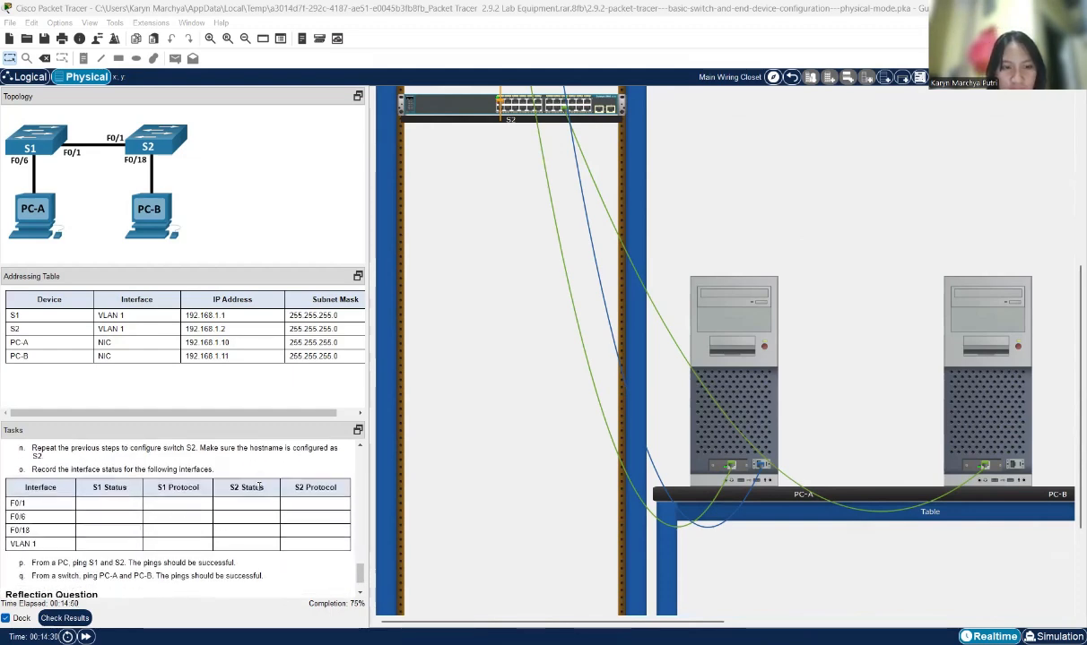
scroll(259, 487, "down", 1)
scroll(259, 487, "up", 1)
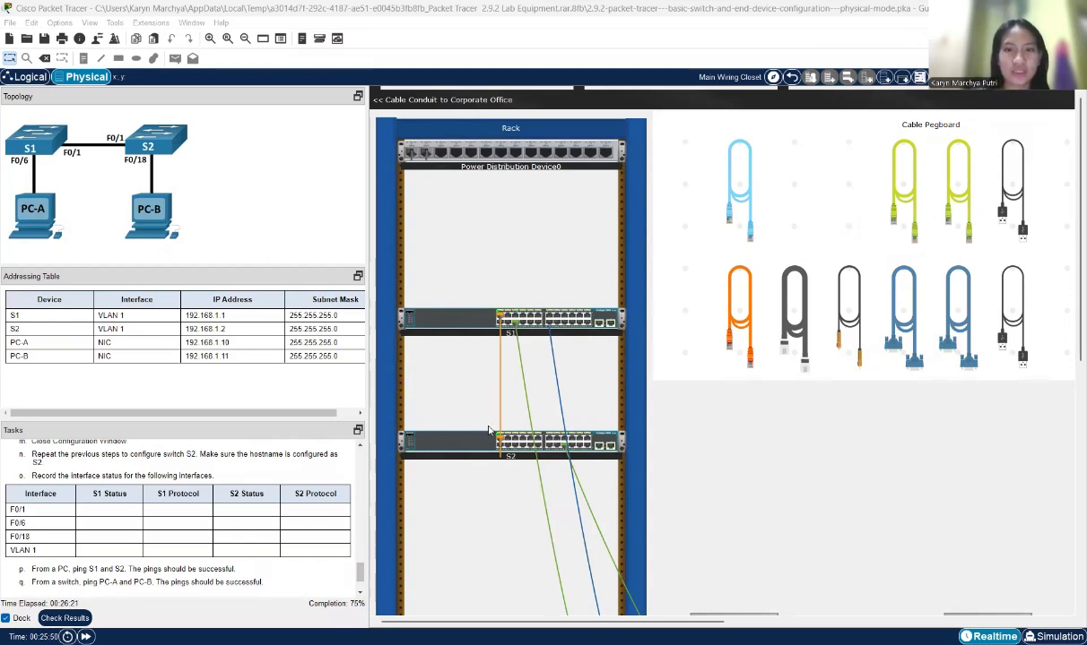
Connect a console cable from the console port on the rear of S2 to the serial port on PC-B
left_click(740, 214)
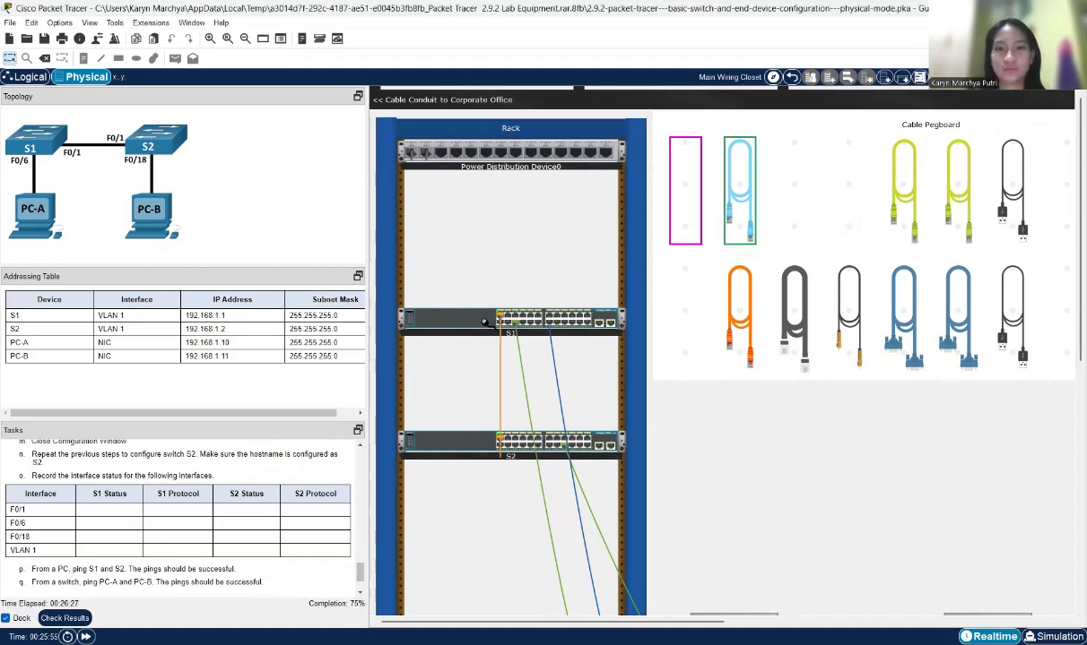
left_click(463, 452)
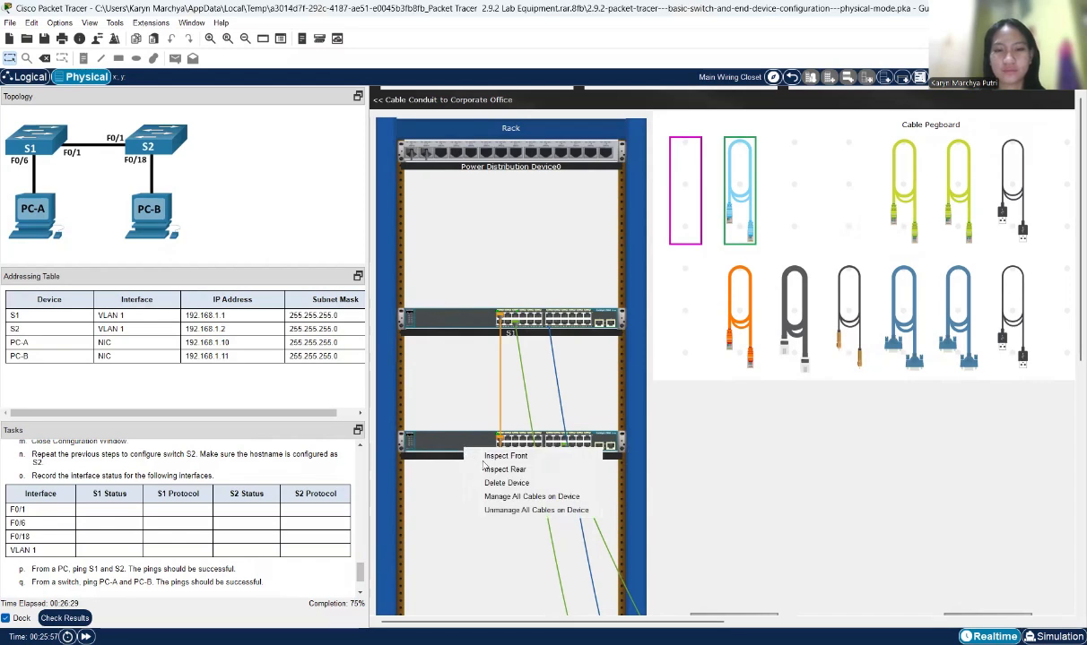
left_click(504, 468)
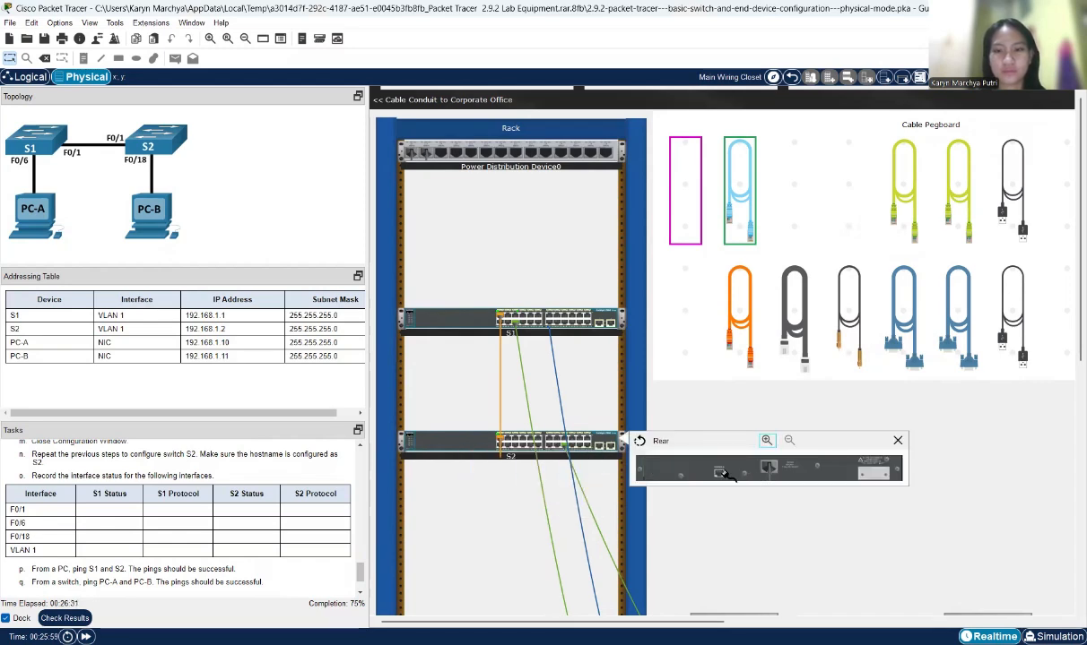
left_click(718, 473)
scroll(718, 474, "down", 3)
scroll(721, 478, "down", 3)
scroll(731, 478, "right", 4)
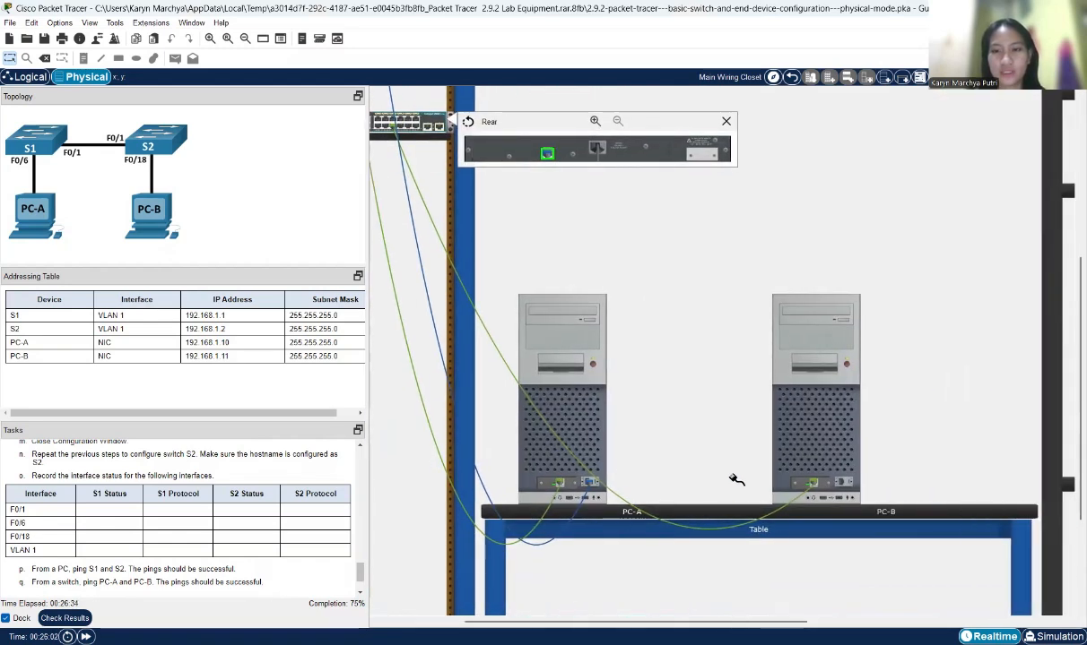
left_click(845, 484)
scroll(658, 422, "up", 1)
scroll(658, 426, "down", 1)
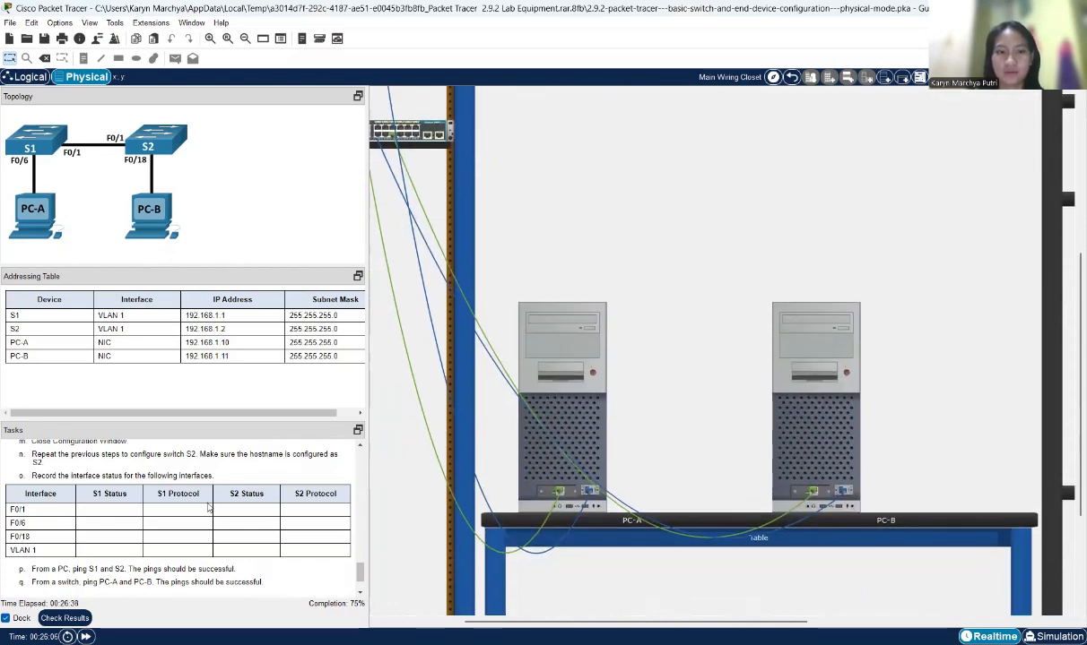
Reread the Part 3 configuration instructions to apply to S2, from the console connection through the interface status table
scroll(208, 507, "up", 10)
scroll(208, 508, "down", 3)
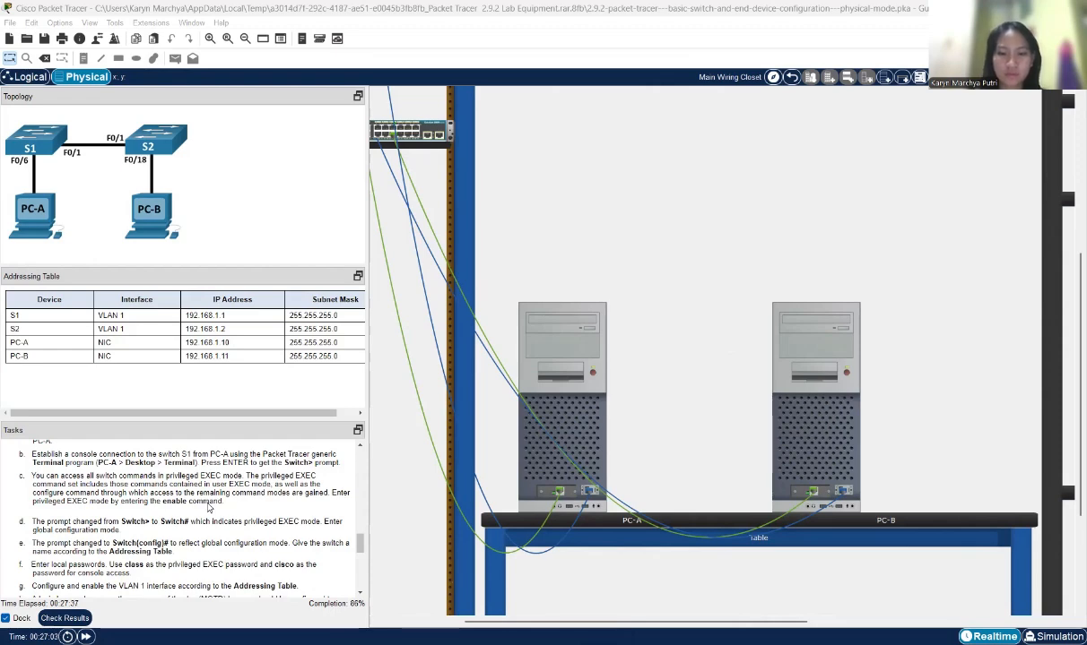
scroll(260, 513, "down", 3)
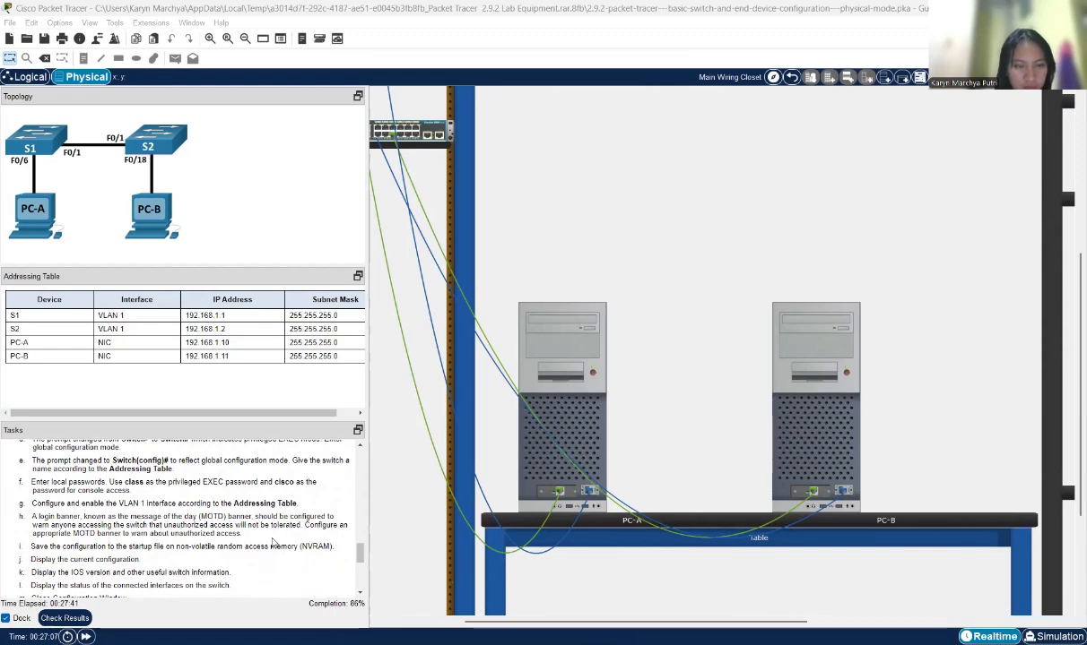
scroll(273, 543, "down", 1)
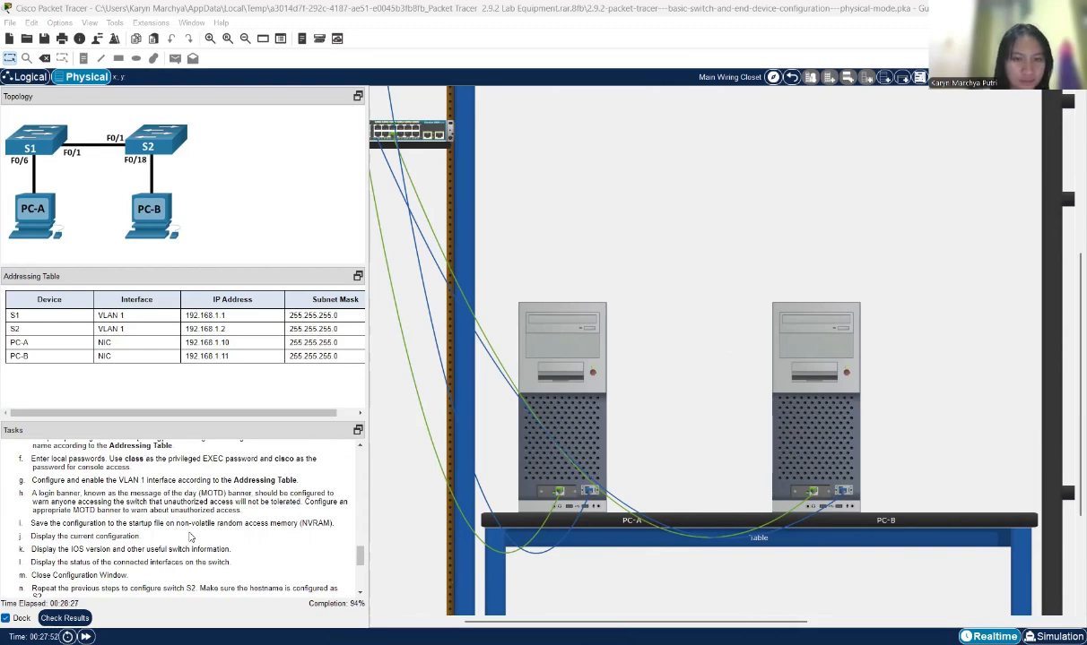
scroll(189, 537, "down", 3)
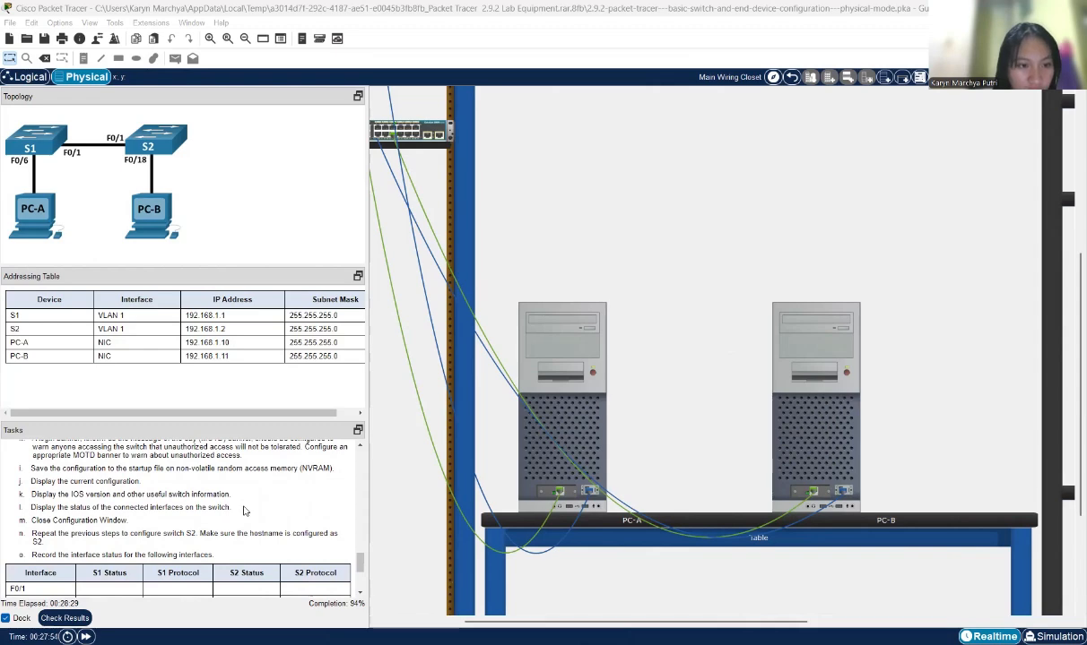
scroll(245, 511, "up", 3)
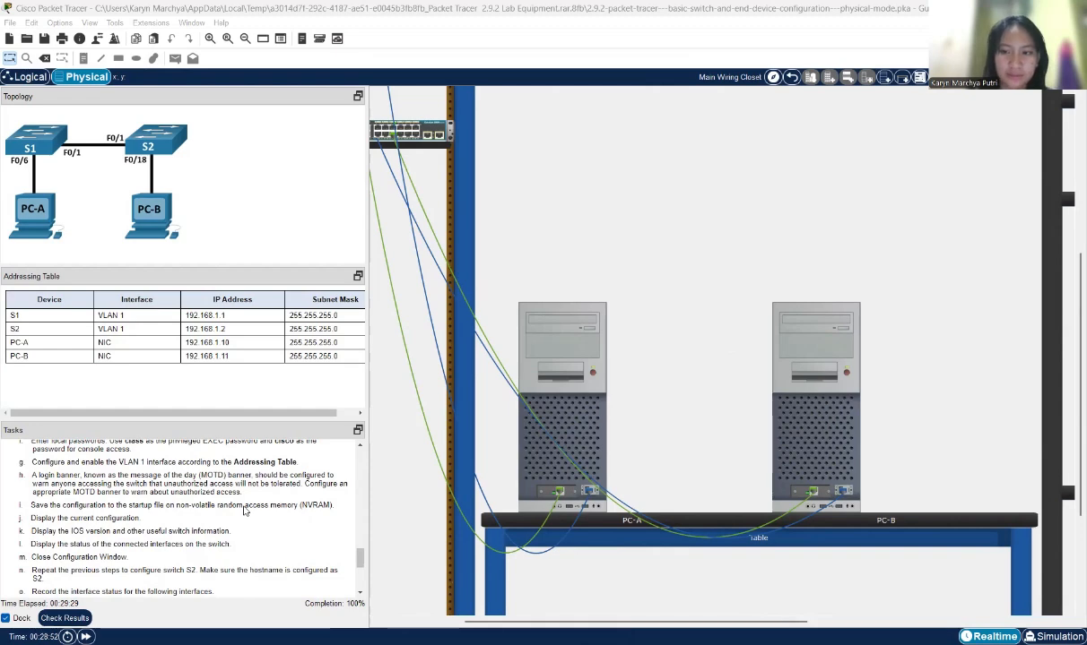
scroll(244, 511, "down", 3)
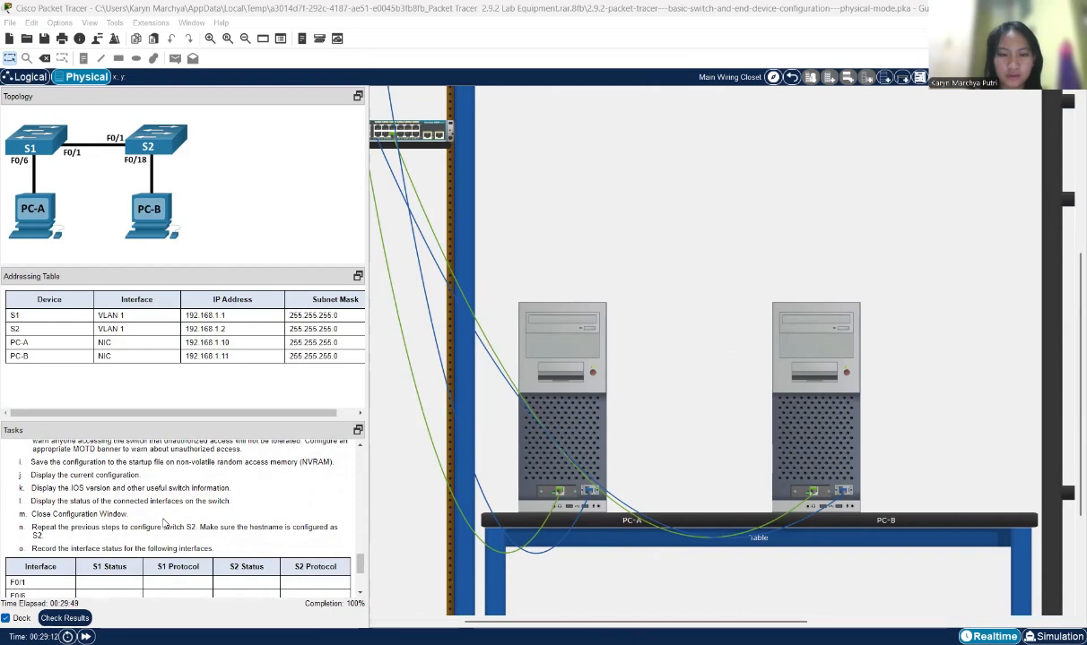
scroll(164, 521, "up", 5)
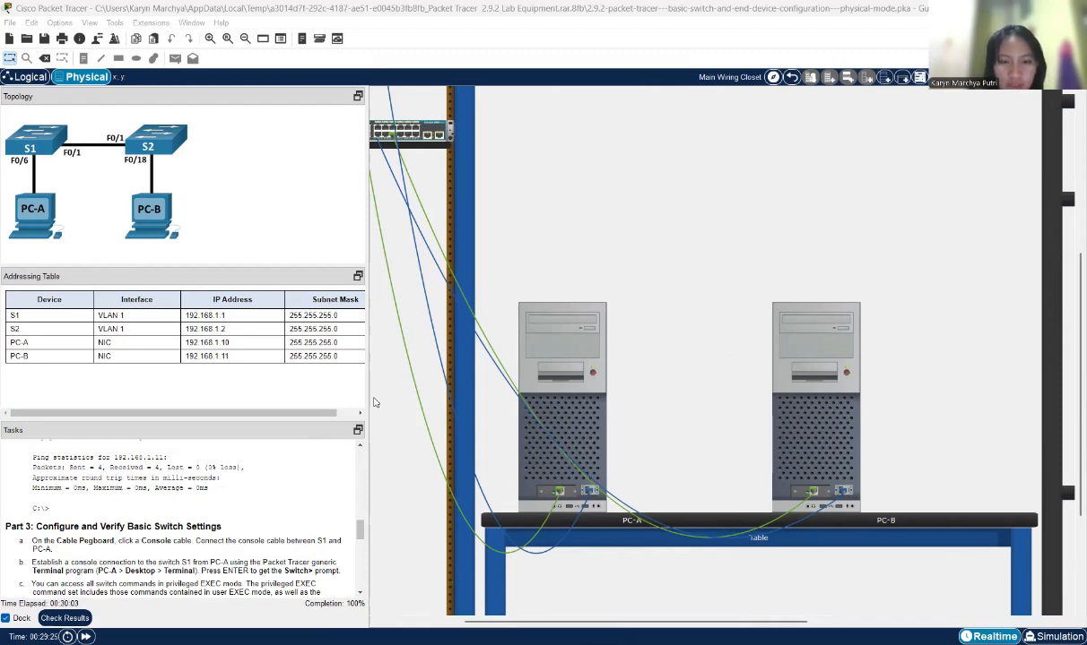
scroll(215, 509, "down", 10)
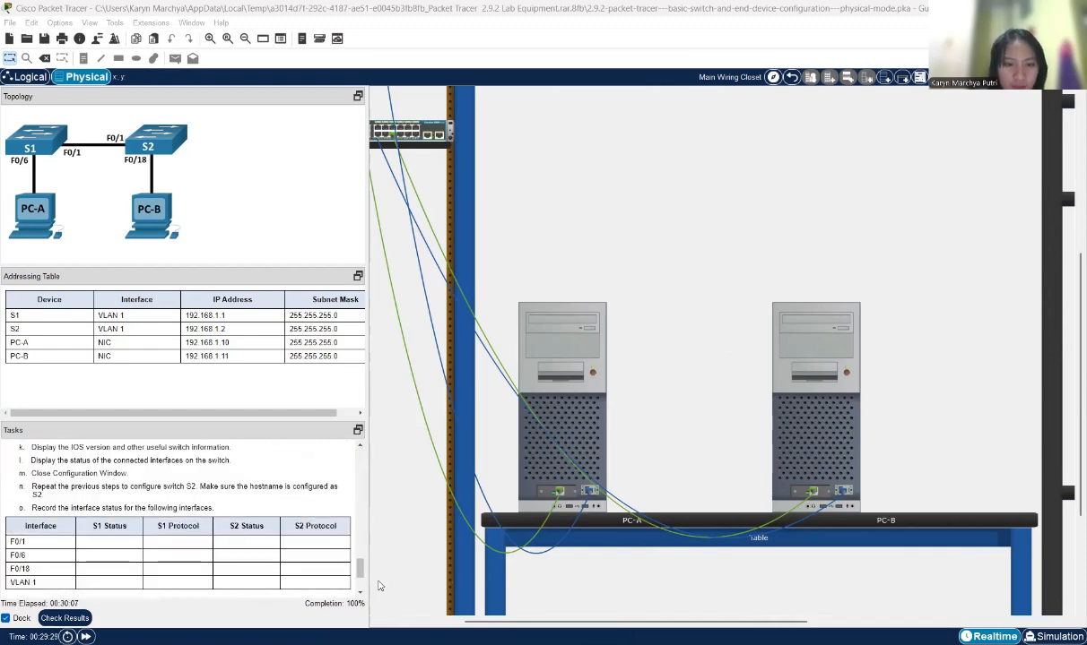
Review the remaining Part 3 tasks, from repeating the configuration on S2 through the interface status table to the ping tests
scroll(316, 536, "up", 1)
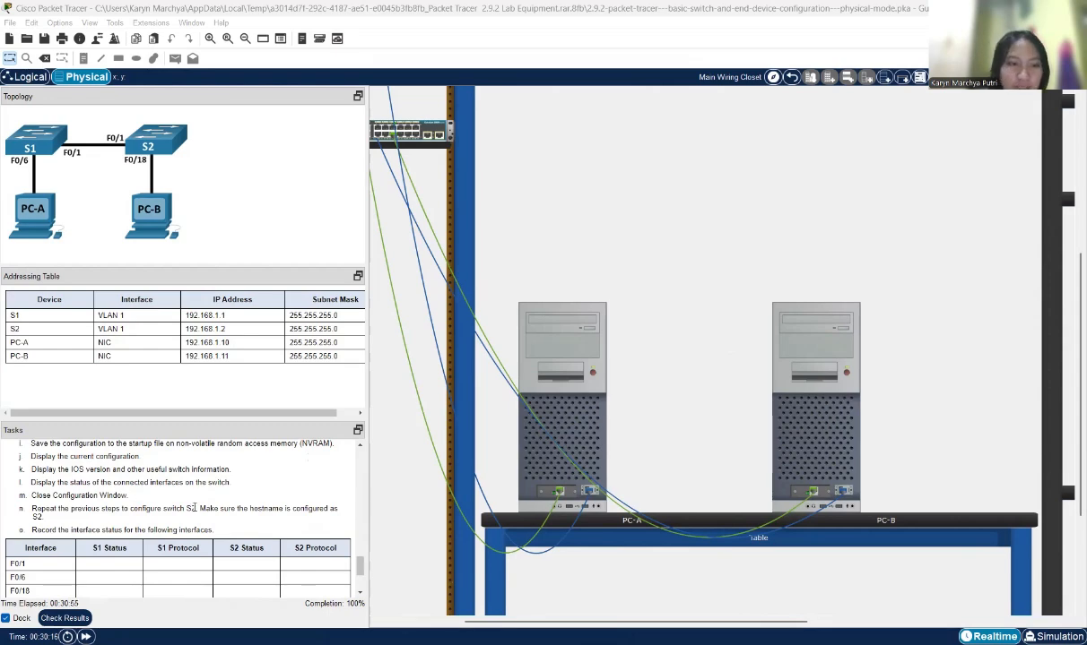
scroll(64, 509, "down", 3)
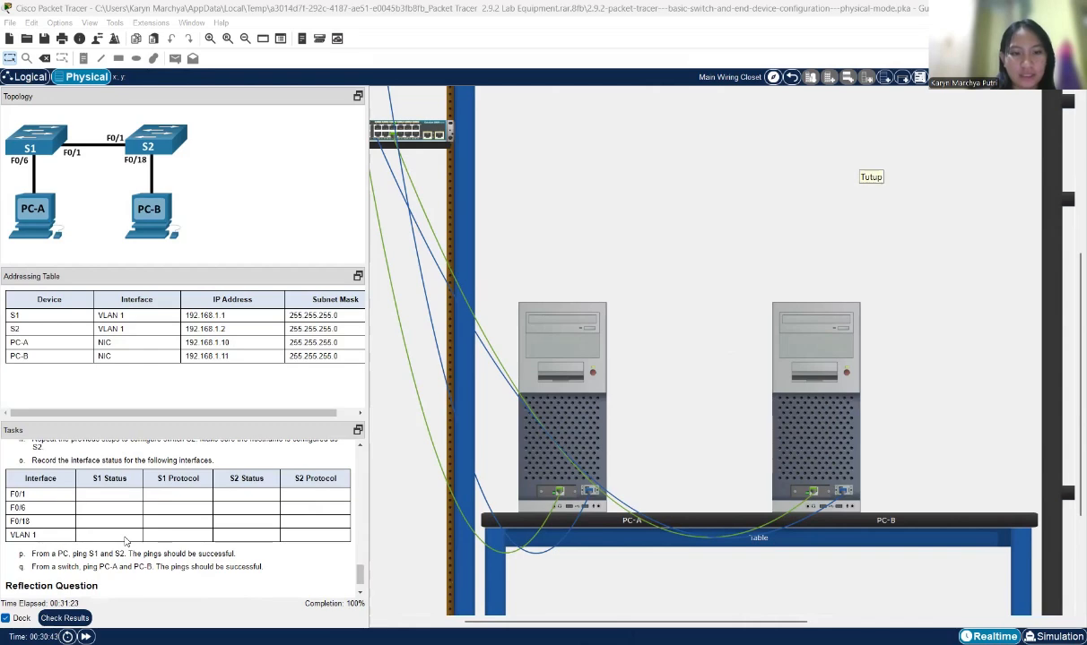
Open PC-A on the table, and read the reflection questions at the end of the lab instructions
scroll(587, 344, "up", 3)
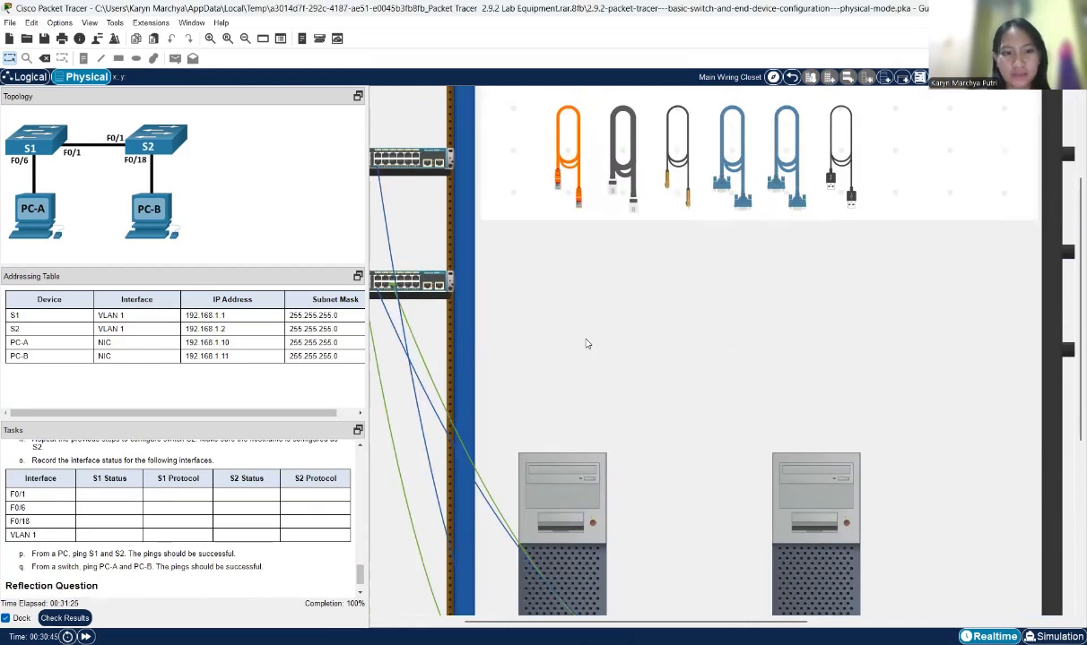
scroll(587, 344, "left", 1)
scroll(587, 345, "down", 1)
scroll(587, 344, "down", 2)
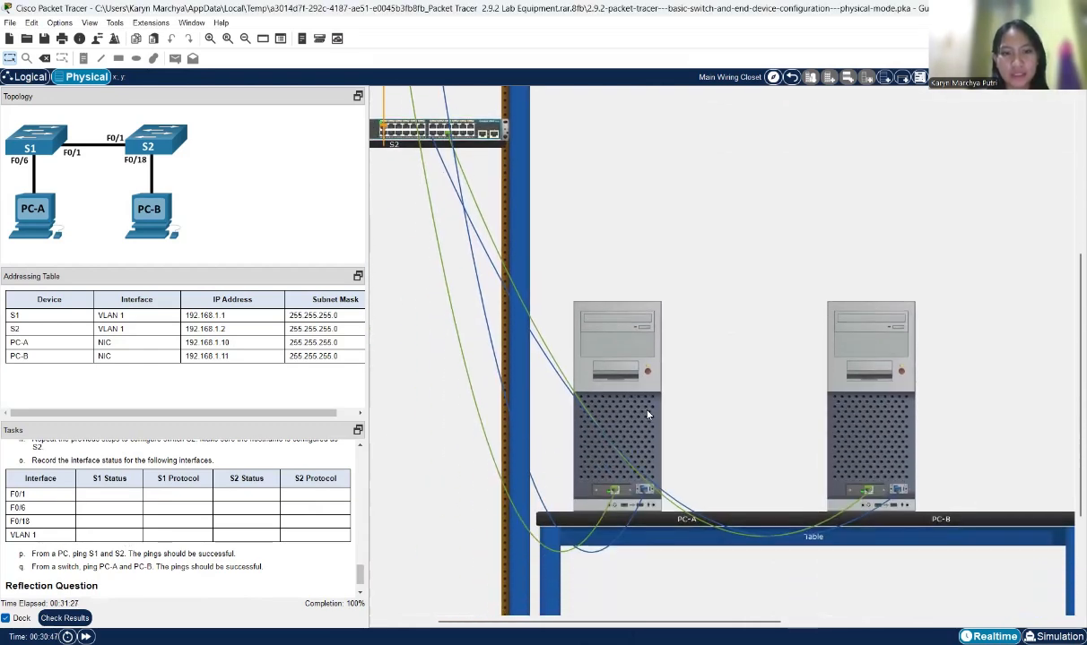
mouse_move(631, 407)
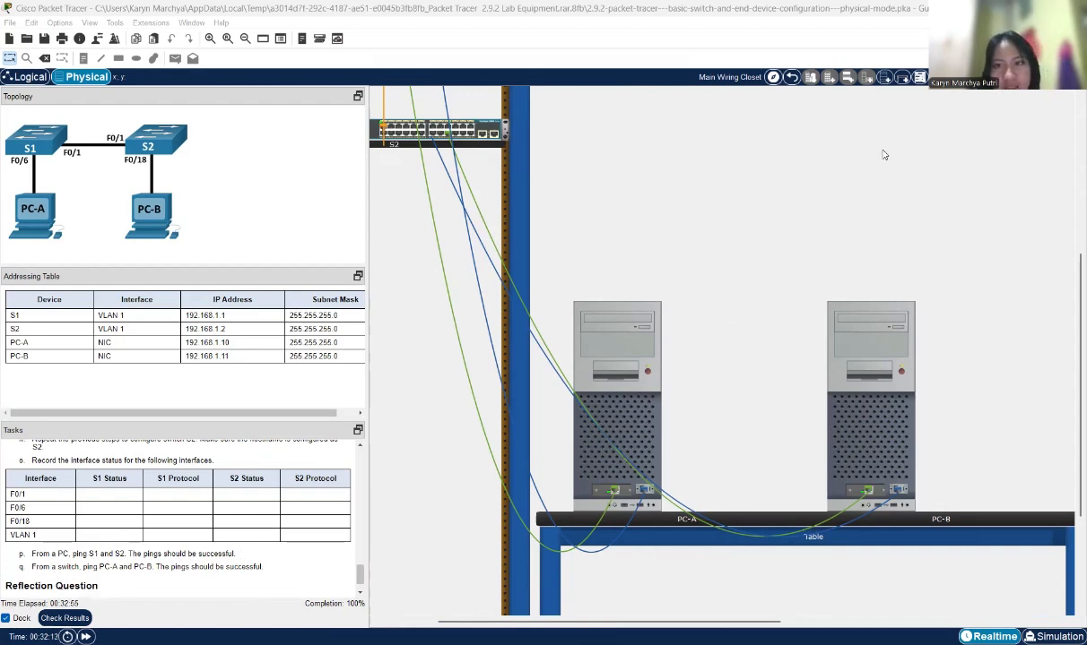
left_click(636, 405)
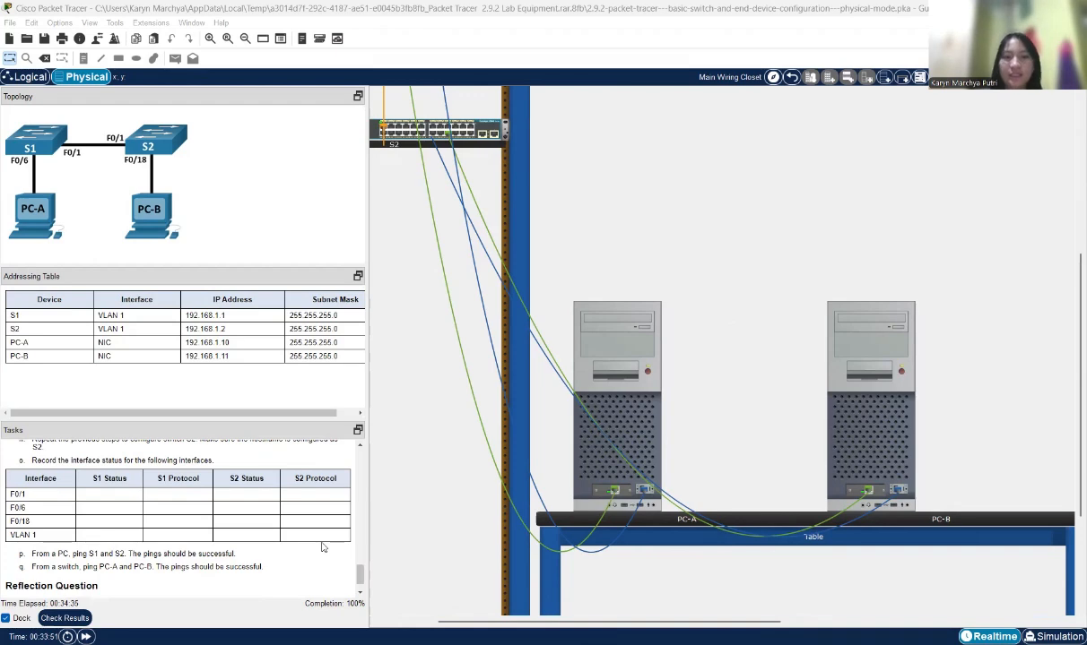
scroll(287, 543, "down", 1)
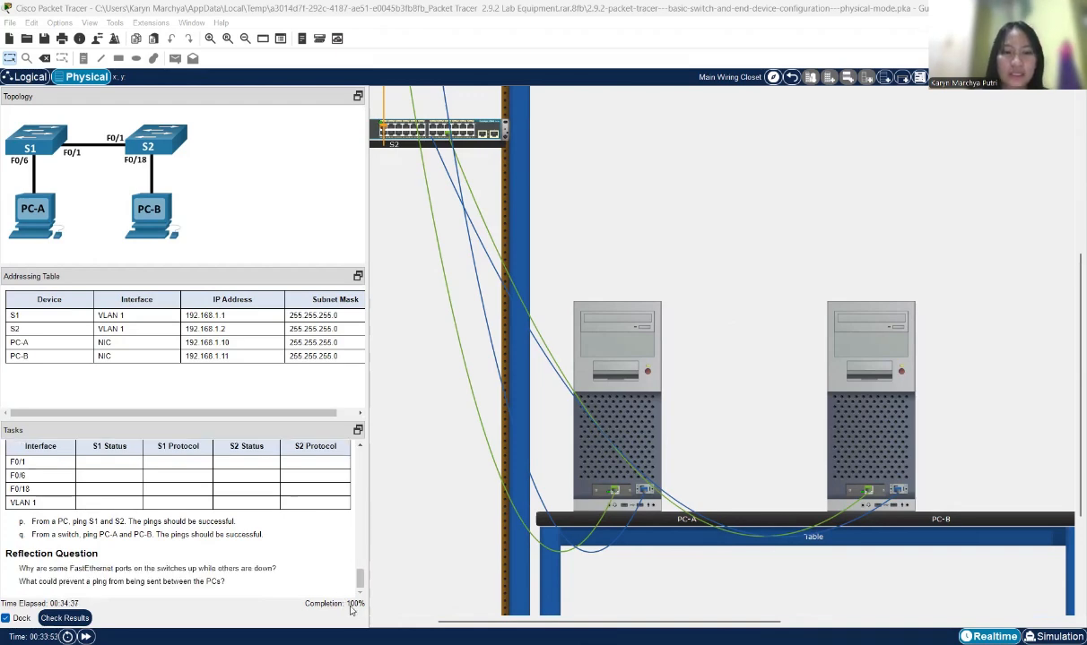